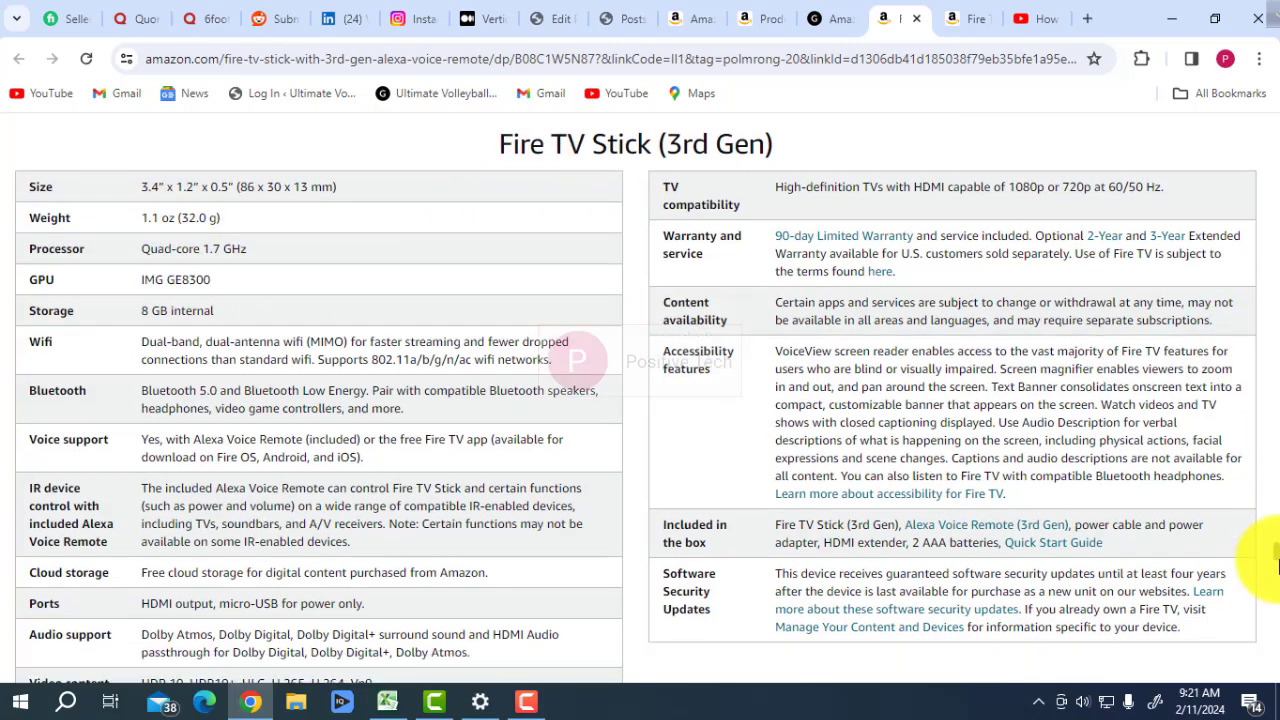
- Copy the product's ASIN, B08C1W5N87, from the Fire TV Stick (3rd Gen) page's web address
{"action": "scroll", "coordinate": [1275, 560], "scroll_direction": "down", "scroll_amount": 3}
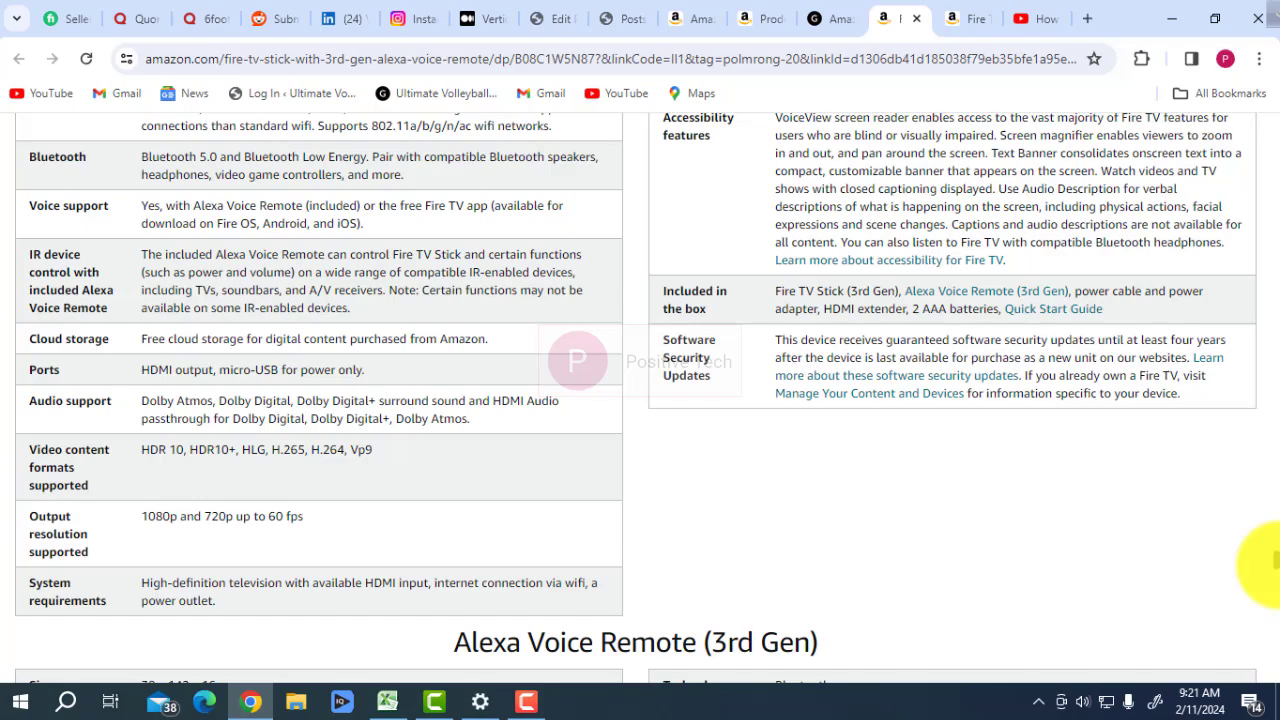
{"action": "scroll", "coordinate": [1275, 555], "scroll_direction": "up", "scroll_amount": 8}
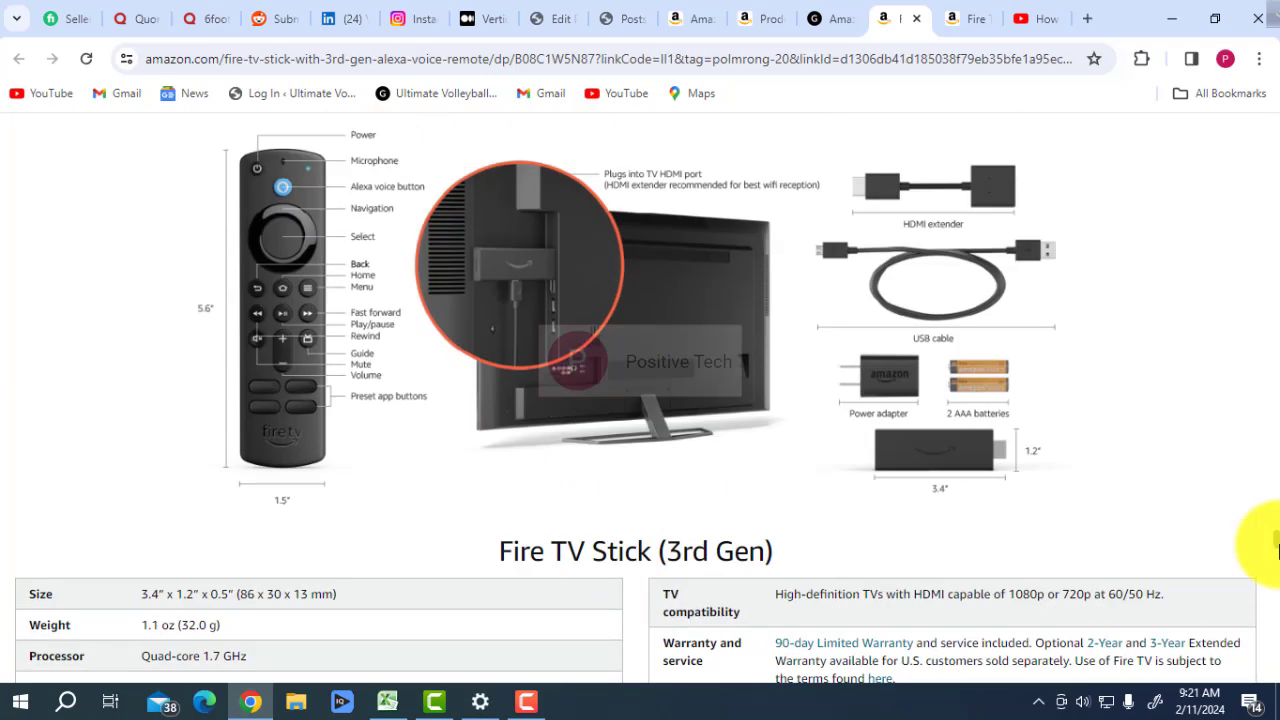
{"action": "left_click", "coordinate": [501, 59]}
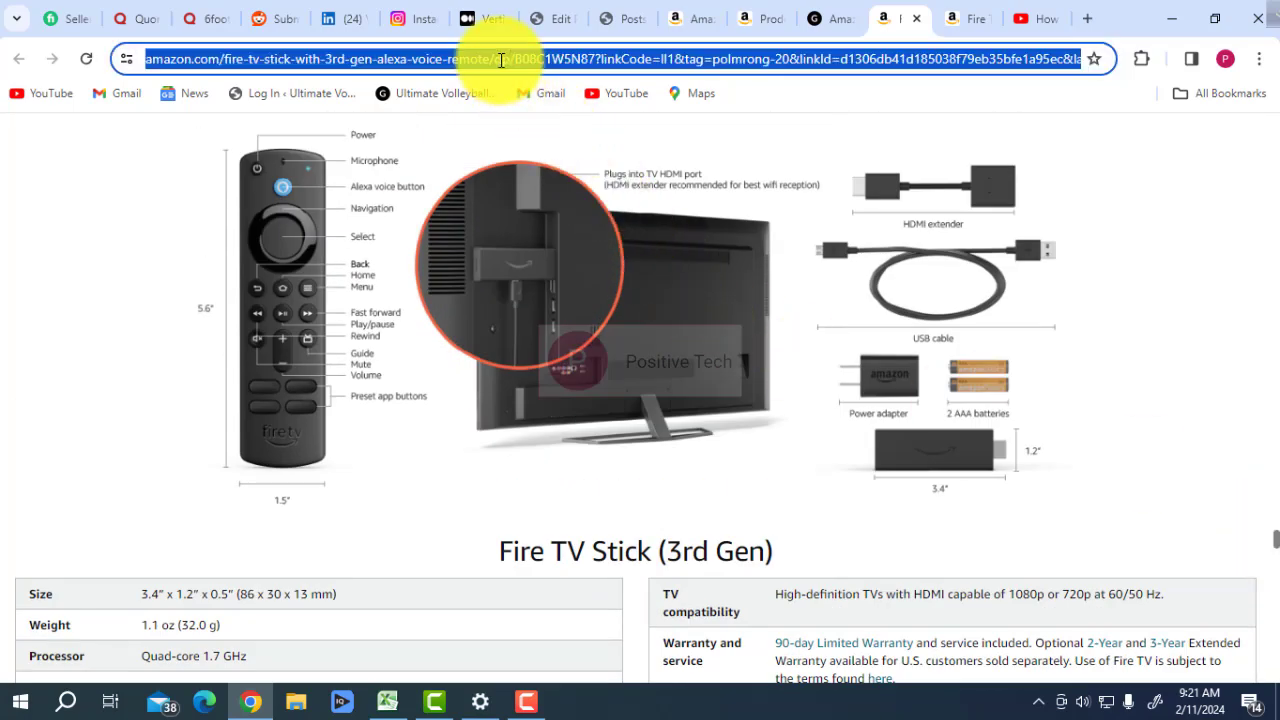
{"action": "left_click", "coordinate": [516, 57]}
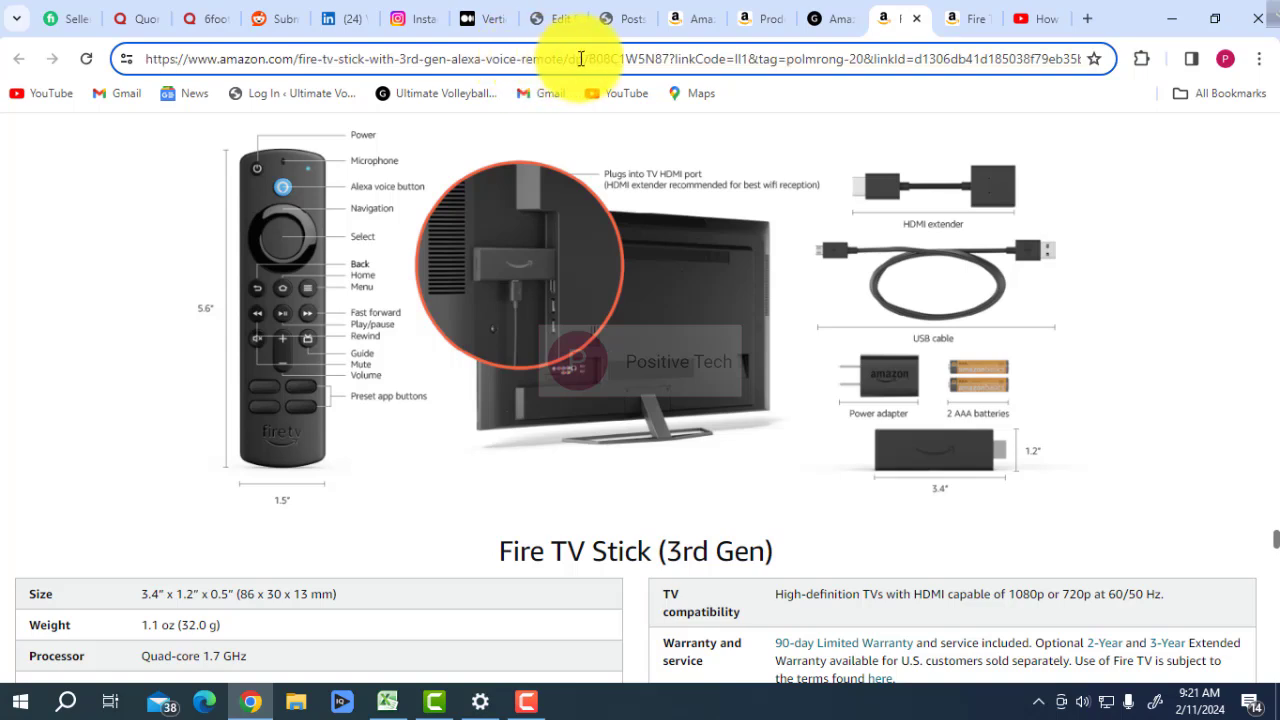
{"action": "left_click_drag", "start_coordinate": [603, 59], "coordinate": [669, 59]}
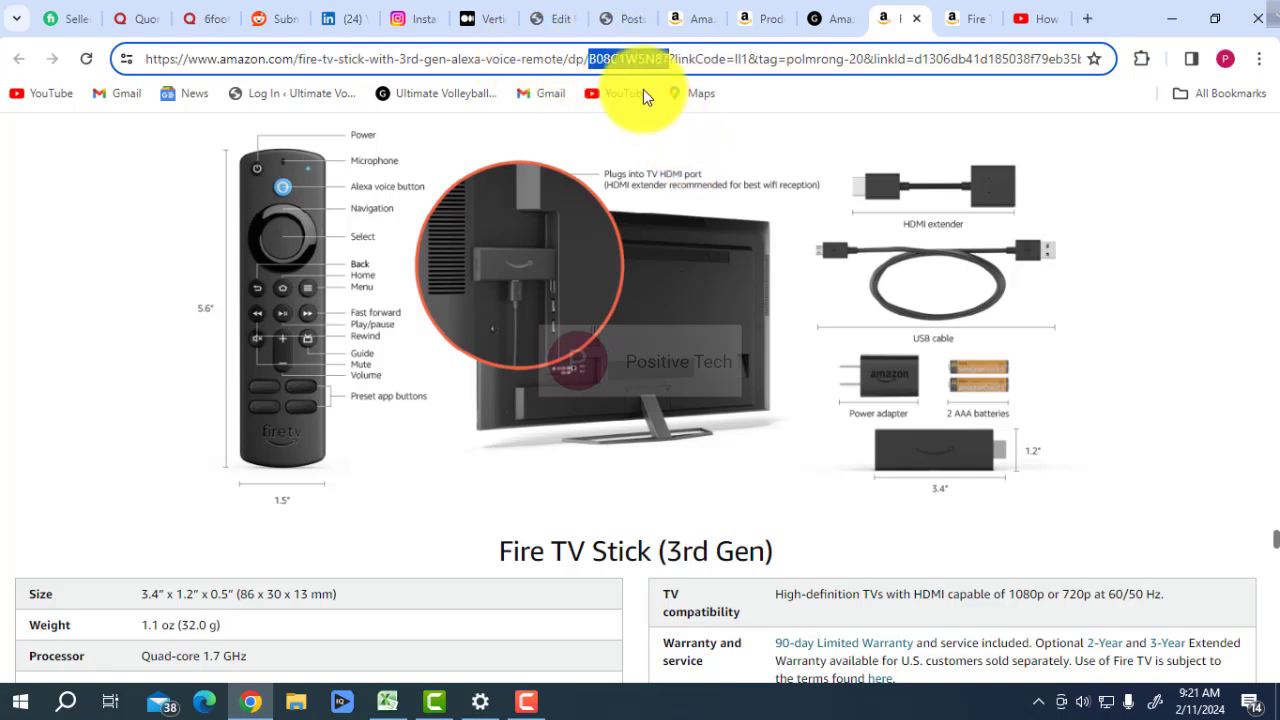
{"action": "right_click", "coordinate": [625, 56]}
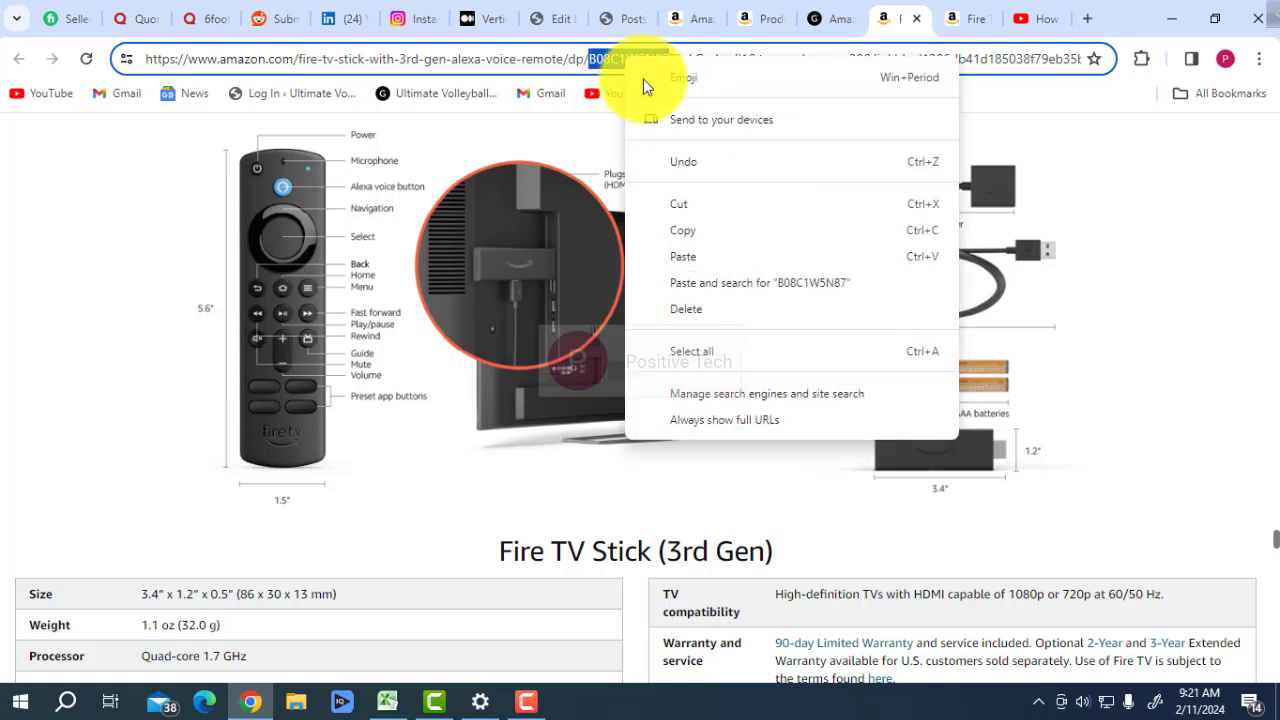
{"action": "left_click", "coordinate": [697, 232]}
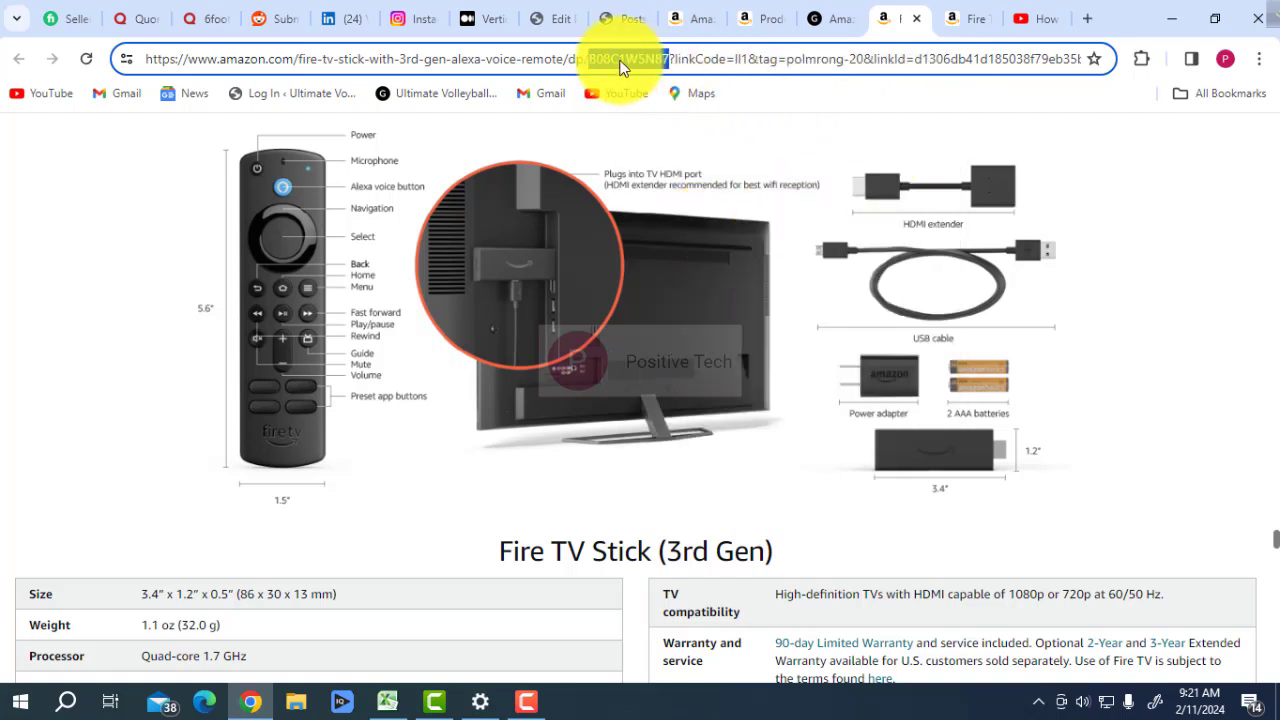
- In the WordPress post editor, insert a 33/66 columns block beneath the Fire TV Stick Lite heading under SIMILAR PRODUCTS
{"action": "left_click", "coordinate": [565, 18]}
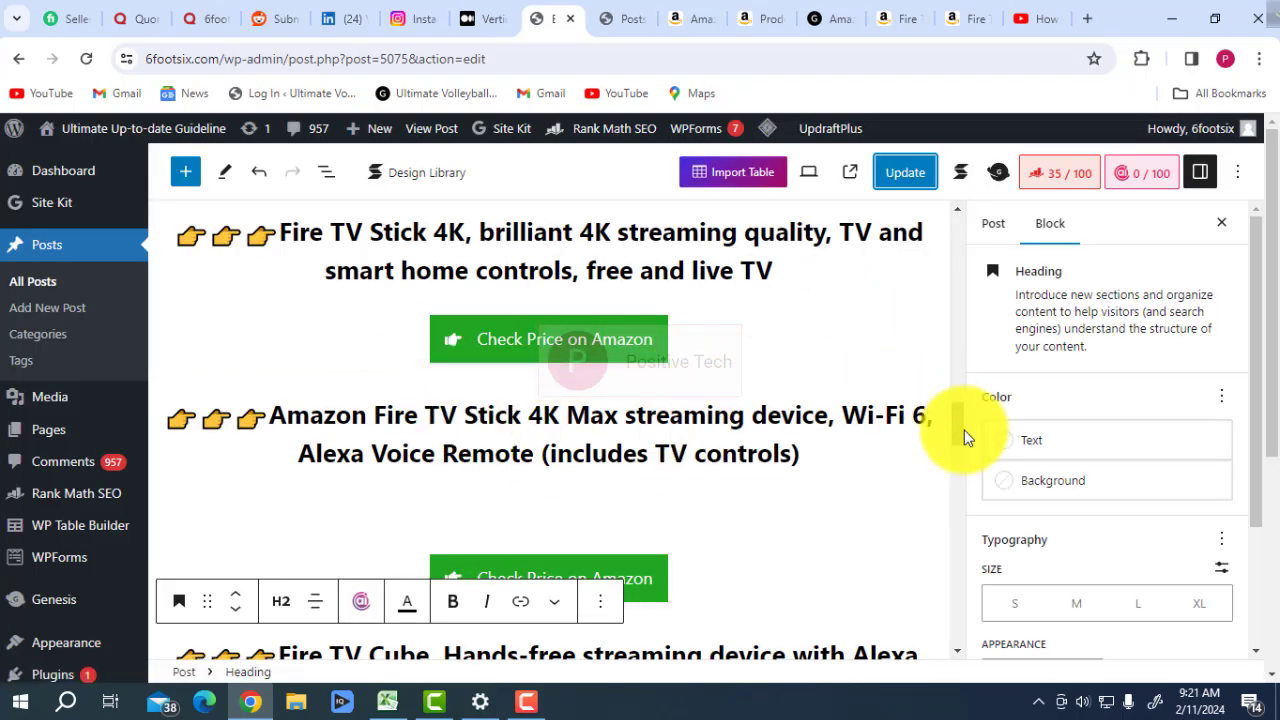
{"action": "left_click_drag", "start_coordinate": [960, 427], "coordinate": [963, 393]}
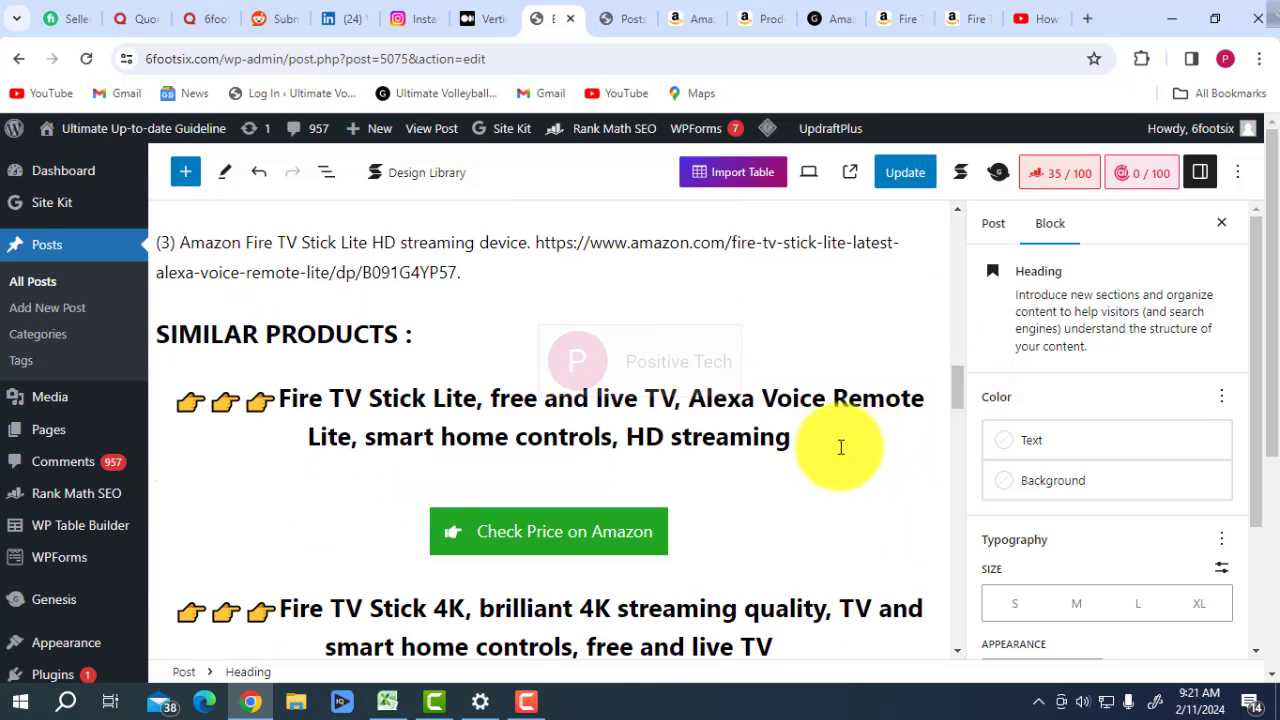
{"action": "left_click", "coordinate": [841, 447]}
{"action": "key", "text": "Return"}
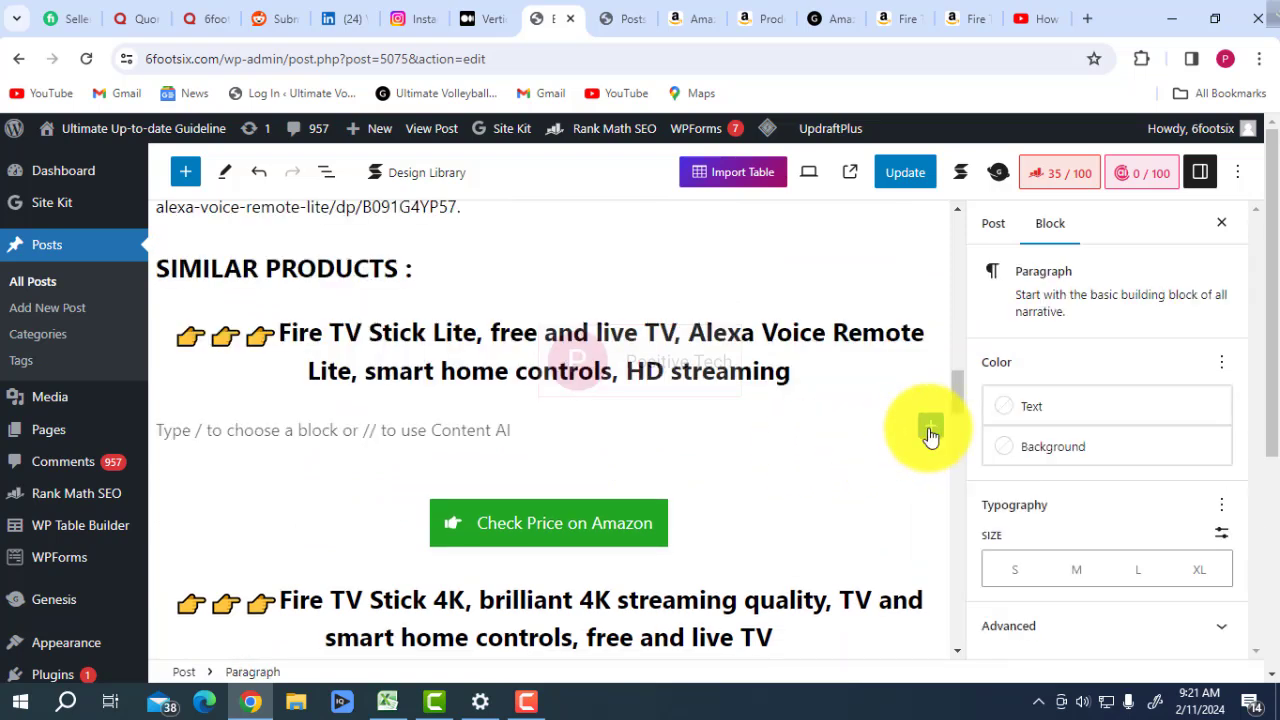
{"action": "left_click", "coordinate": [930, 436]}
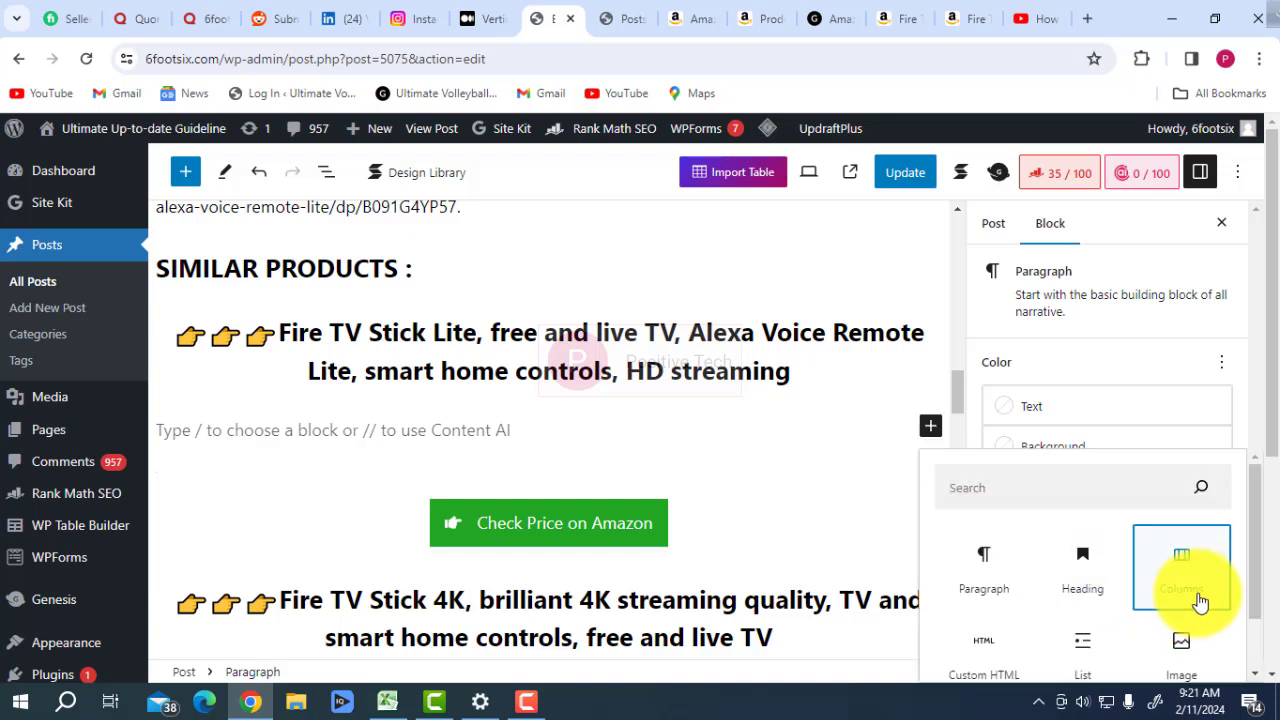
{"action": "left_click", "coordinate": [1192, 592]}
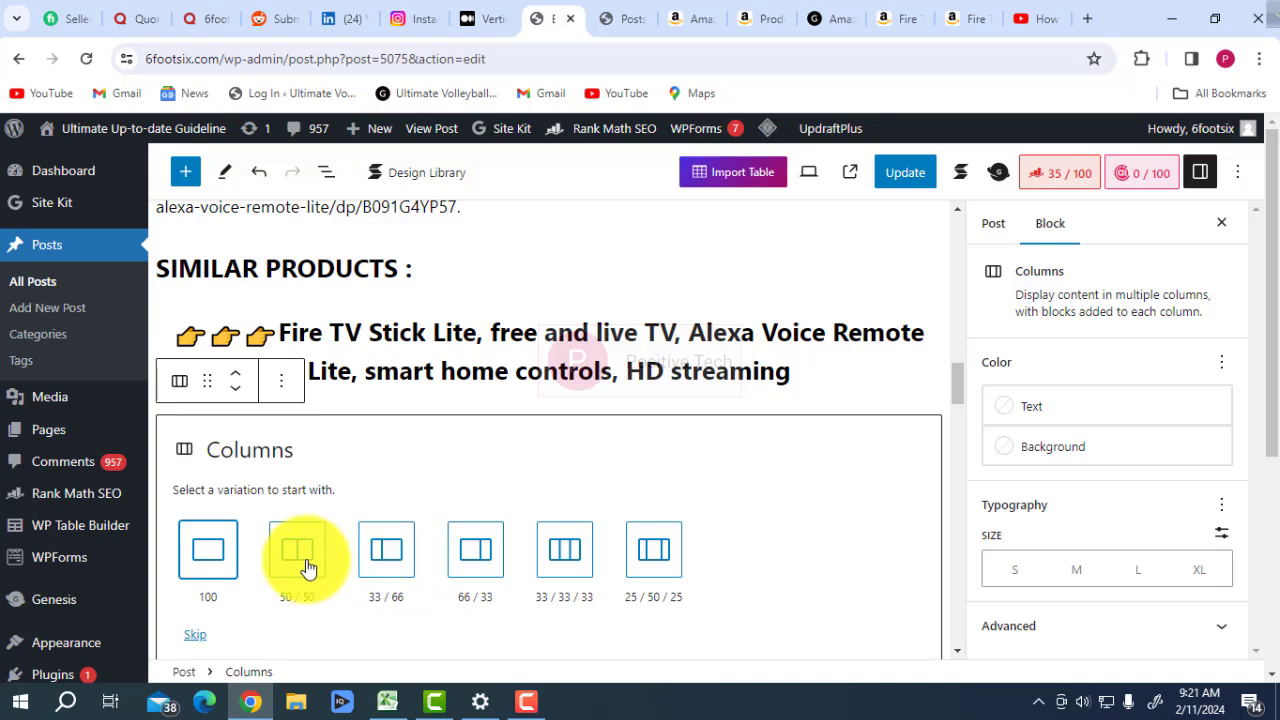
{"action": "left_click", "coordinate": [397, 560]}
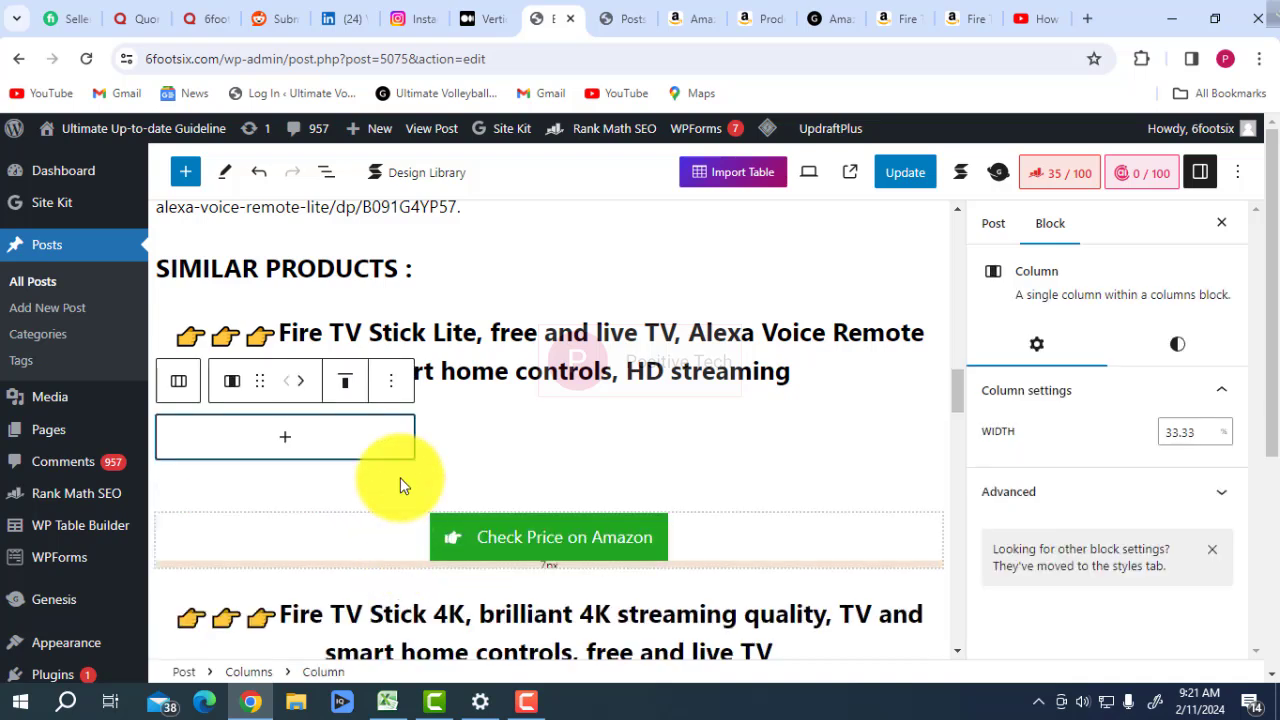
- Set the whole columns block's background to Light green cyan (#7BDCB5)
{"action": "left_click", "coordinate": [456, 406]}
{"action": "left_click", "coordinate": [1175, 361]}
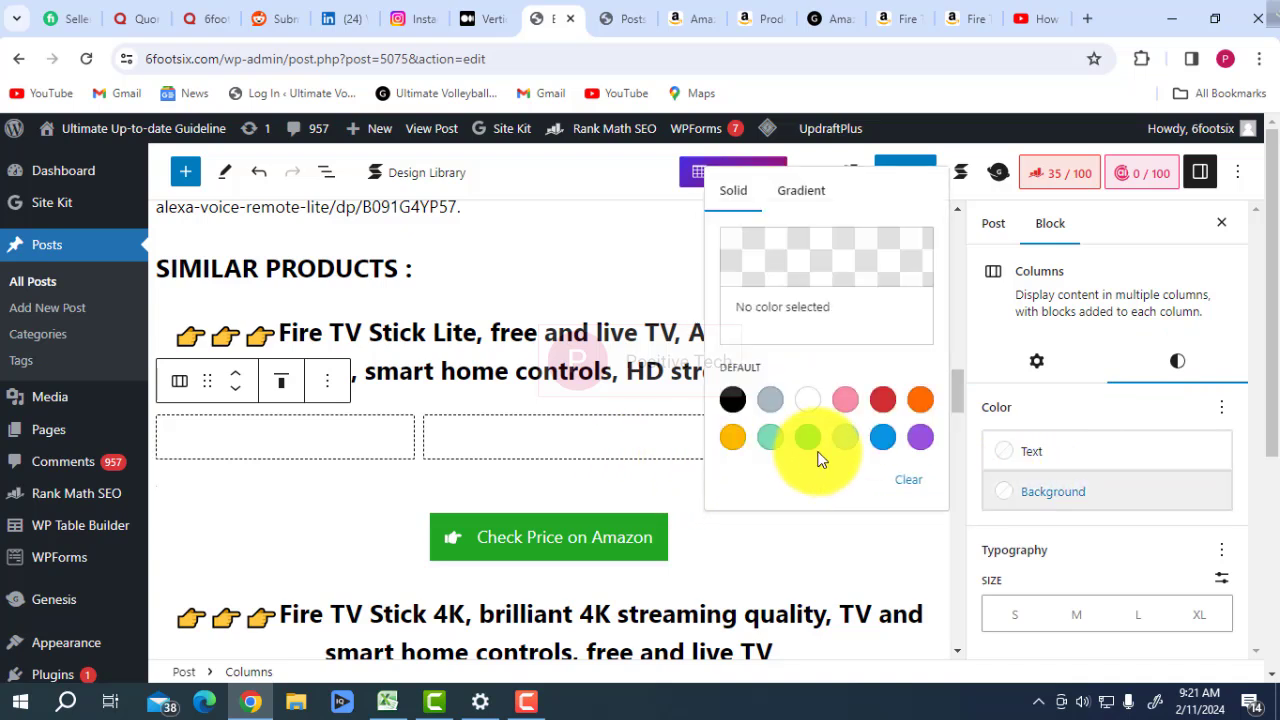
{"action": "left_click", "coordinate": [770, 440]}
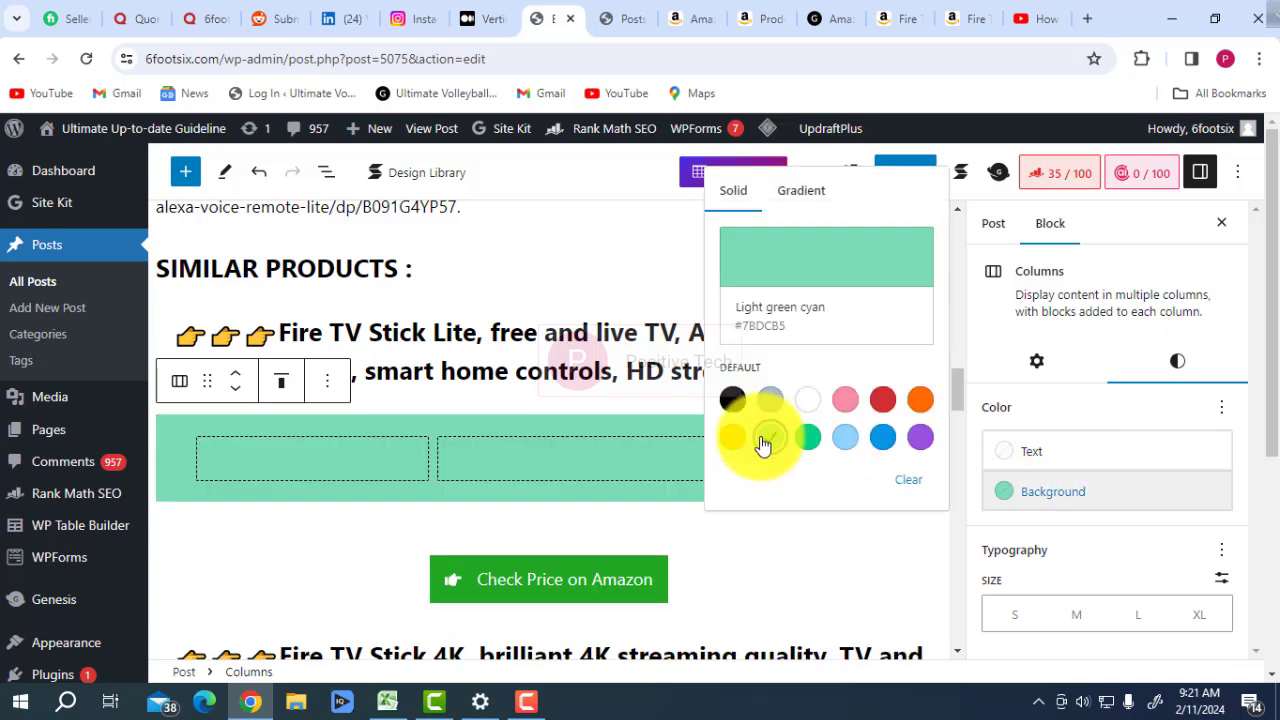
- Add a Custom HTML block inside the narrow 33.33% column
{"action": "left_click", "coordinate": [416, 434]}
{"action": "left_click", "coordinate": [307, 466]}
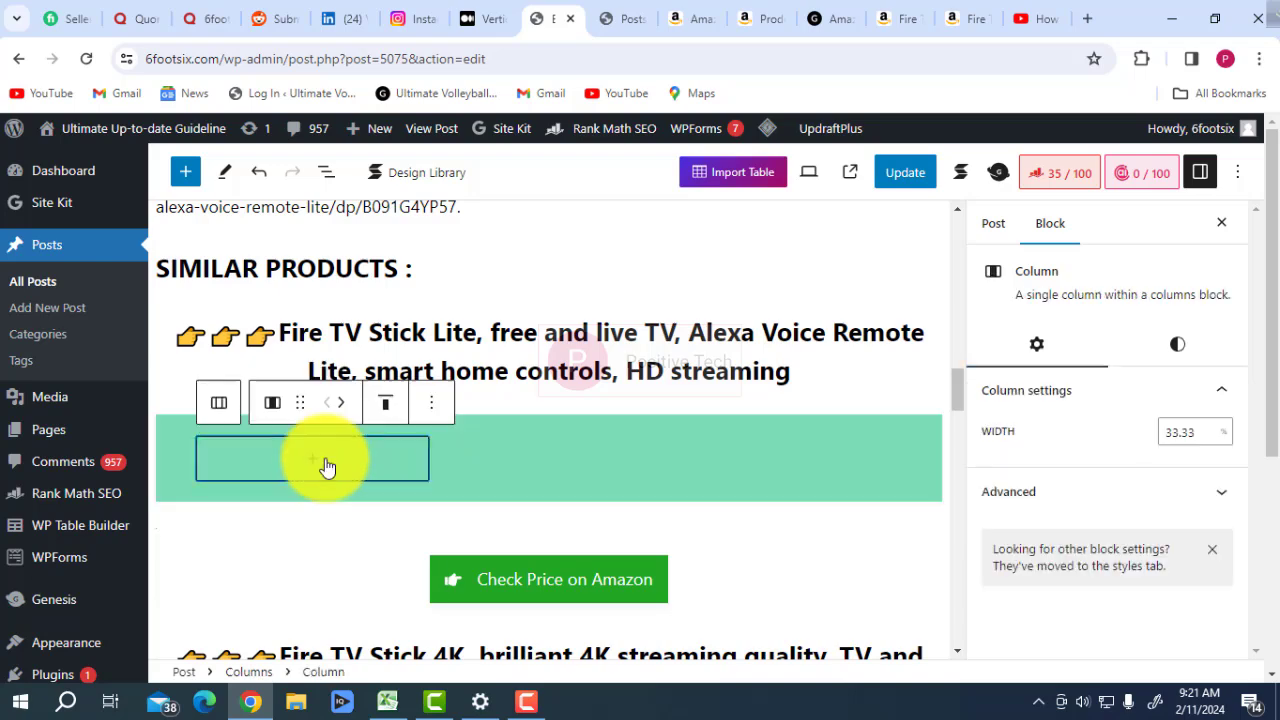
{"action": "left_click", "coordinate": [310, 463]}
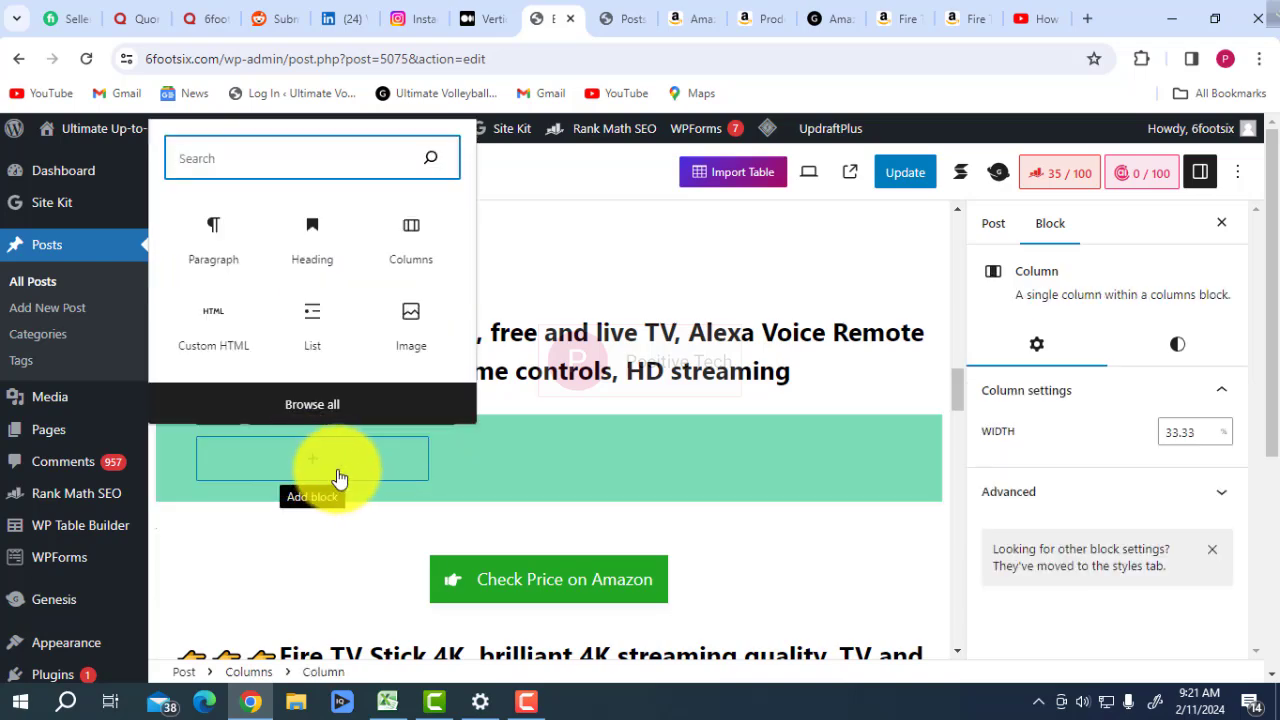
{"action": "left_click", "coordinate": [214, 343]}
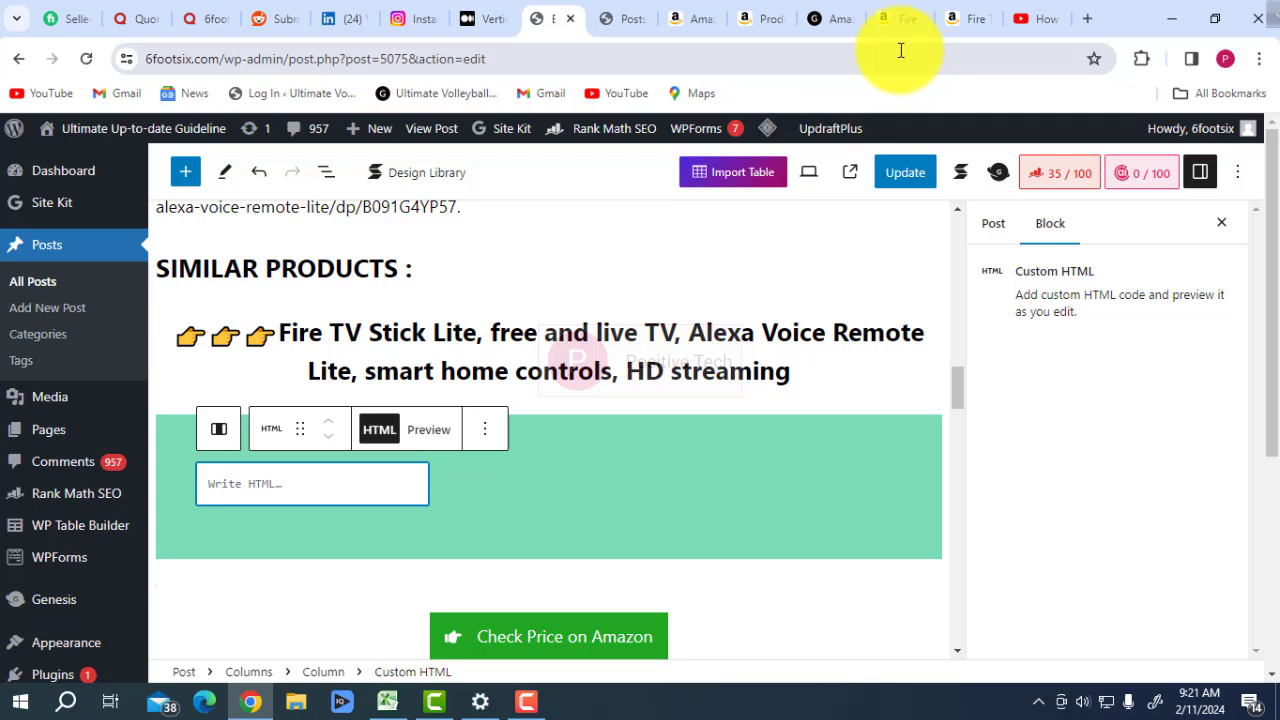
- Switch to the Product Advertising API Scratchpad and clear the ItemIds value of the GetItems request
{"action": "left_click", "coordinate": [752, 18]}
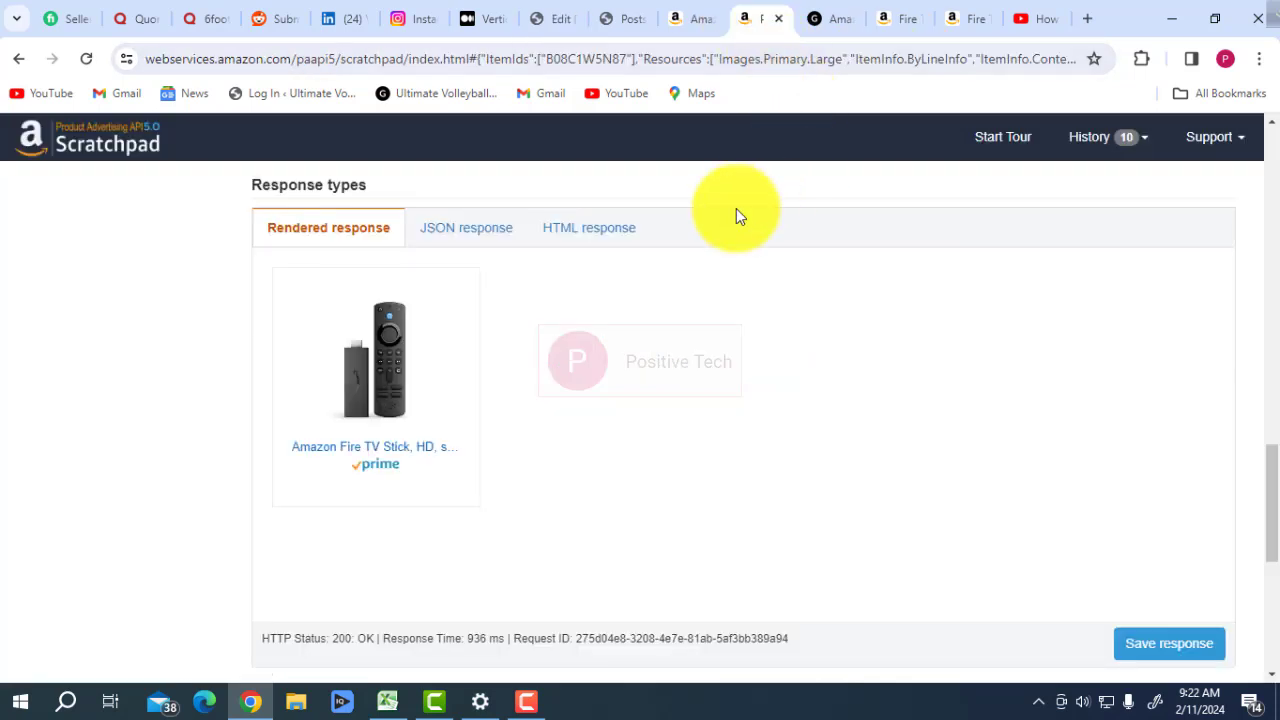
{"action": "left_click_drag", "start_coordinate": [1272, 500], "coordinate": [1276, 318]}
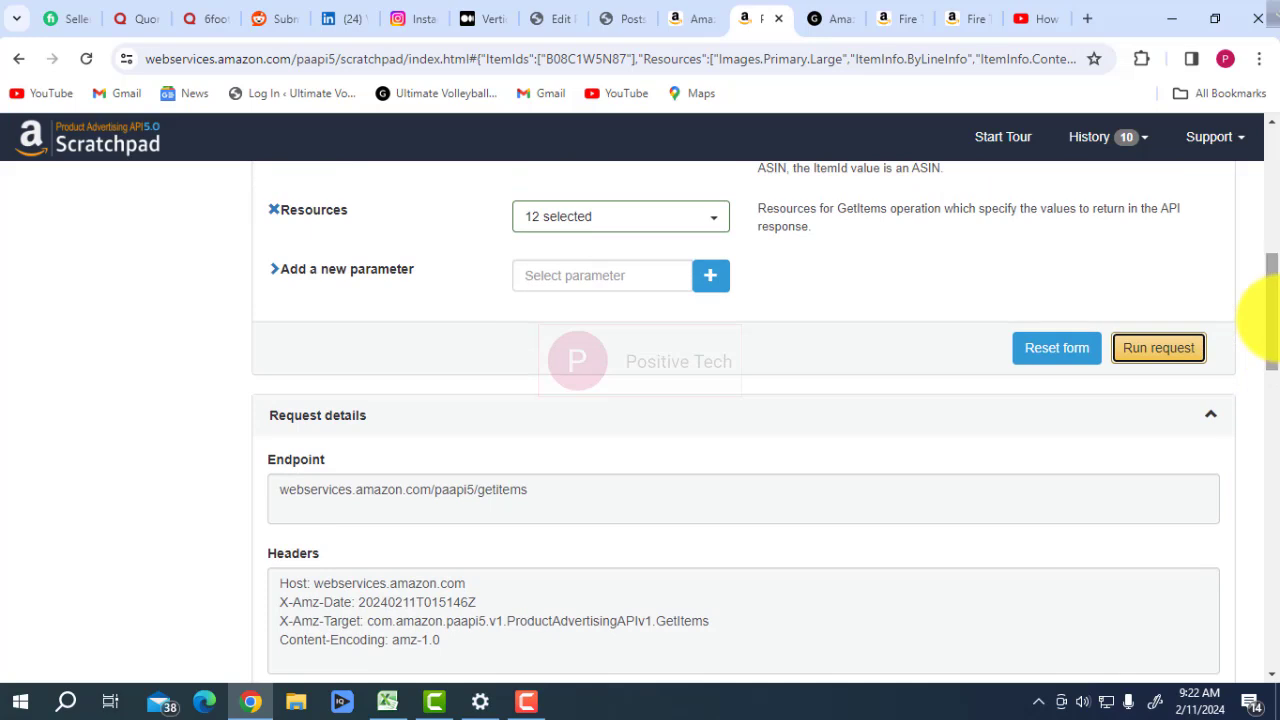
{"action": "left_click_drag", "start_coordinate": [1272, 292], "coordinate": [1270, 277]}
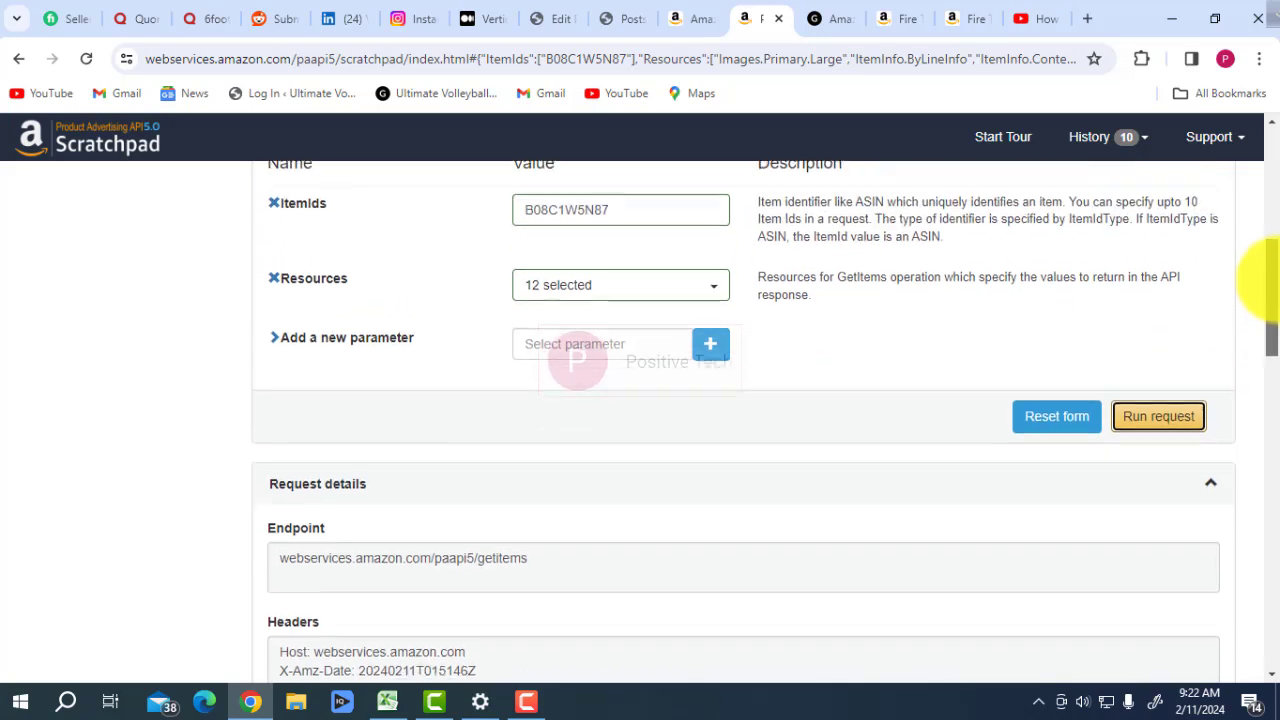
{"action": "left_click_drag", "start_coordinate": [629, 251], "coordinate": [525, 266]}
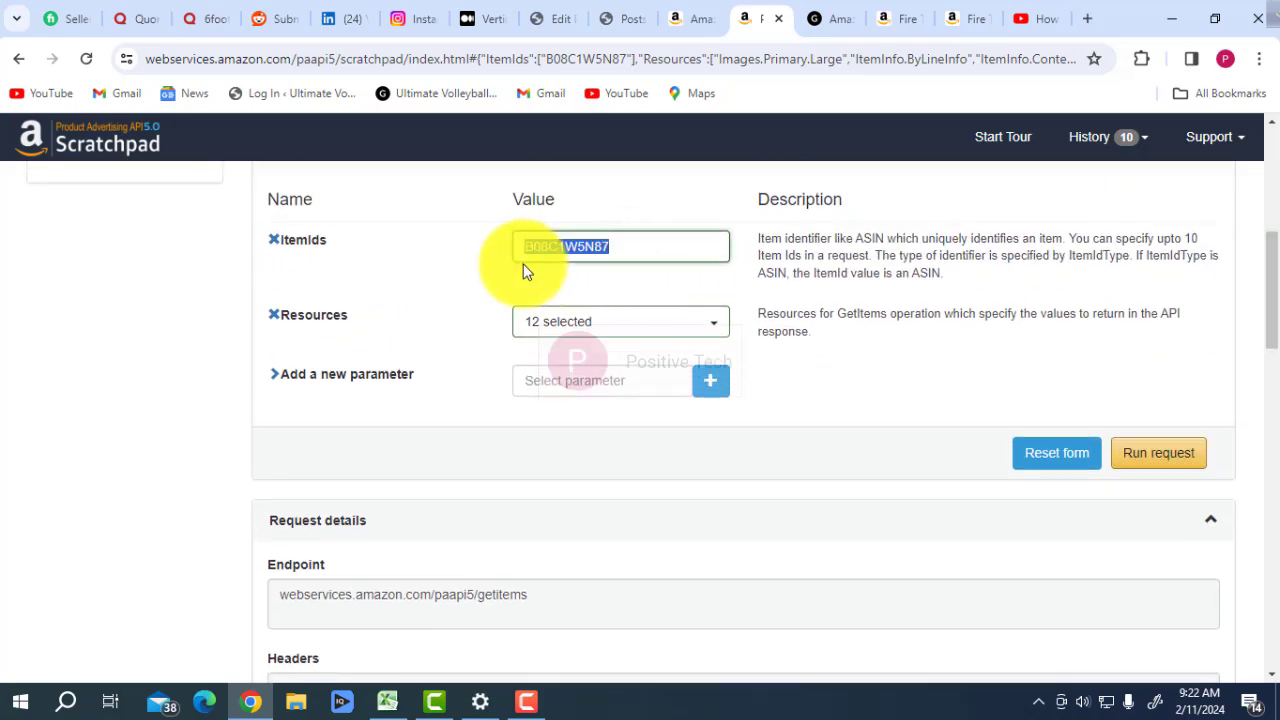
{"action": "left_click", "coordinate": [606, 258]}
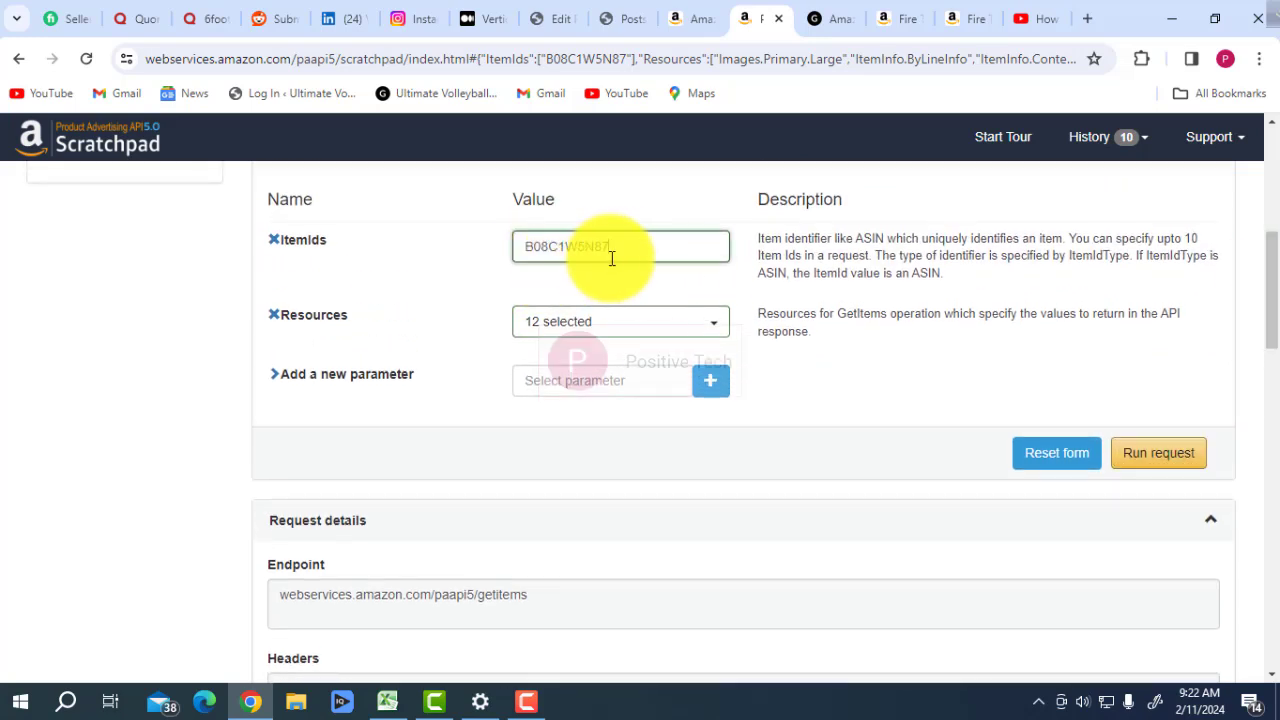
{"action": "left_click_drag", "start_coordinate": [623, 251], "coordinate": [524, 257]}
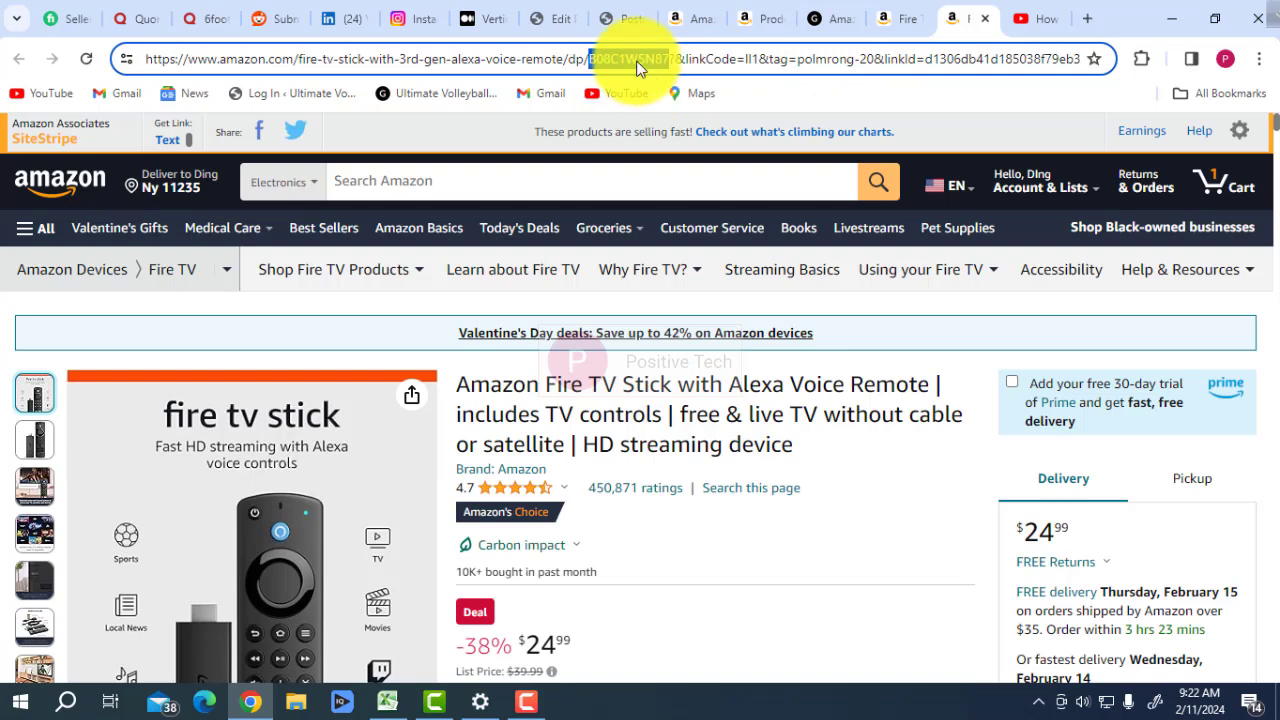
- Copy the ASIN B08C1W5N87 from the Fire TV Stick page's web address and enter it as the Scratchpad's ItemIds value
{"action": "right_click", "coordinate": [633, 62]}
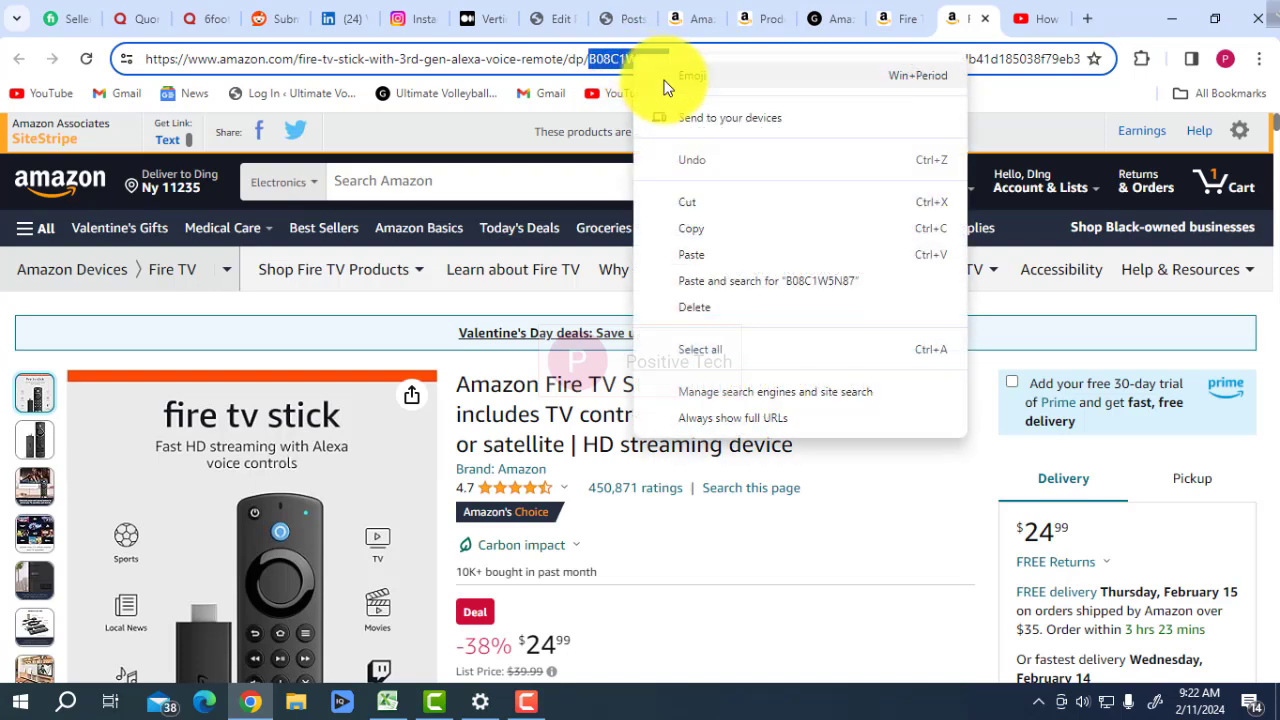
{"action": "left_click", "coordinate": [698, 233]}
{"action": "left_click", "coordinate": [765, 18]}
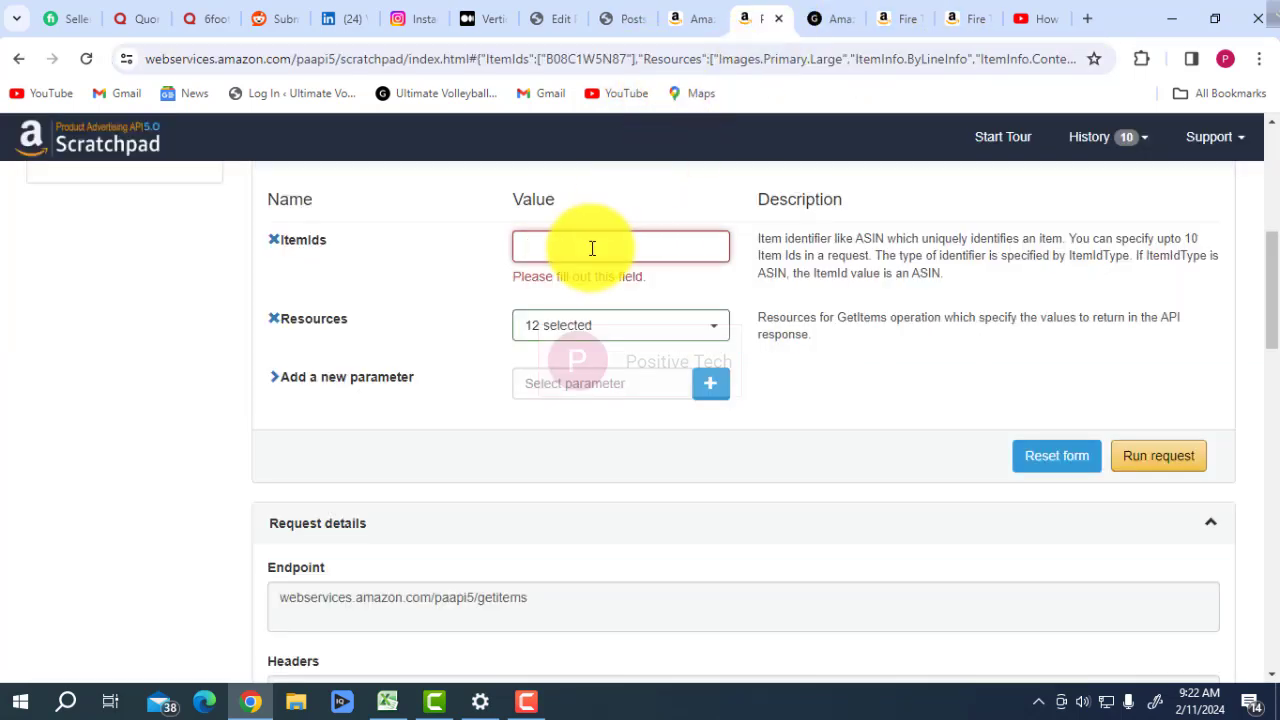
{"action": "key", "text": "ctrl+v"}
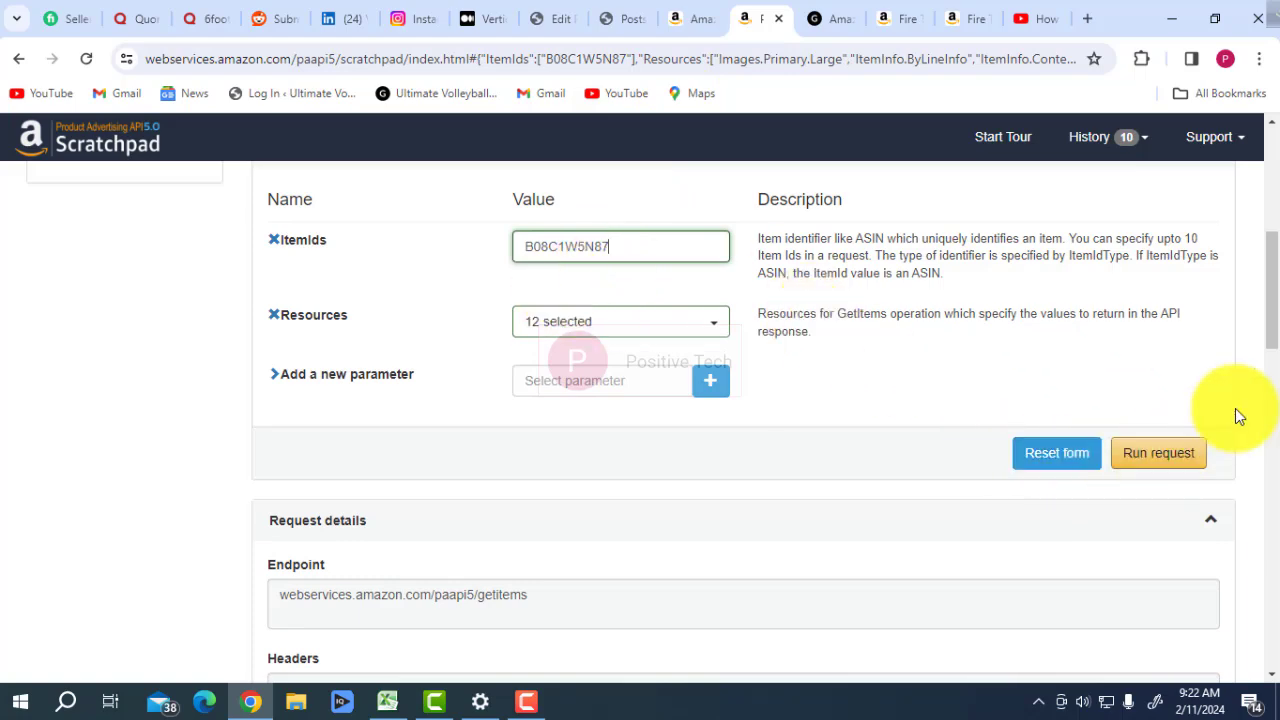
- Run the GetItems request and copy its HTML response code
{"action": "left_click", "coordinate": [1146, 460]}
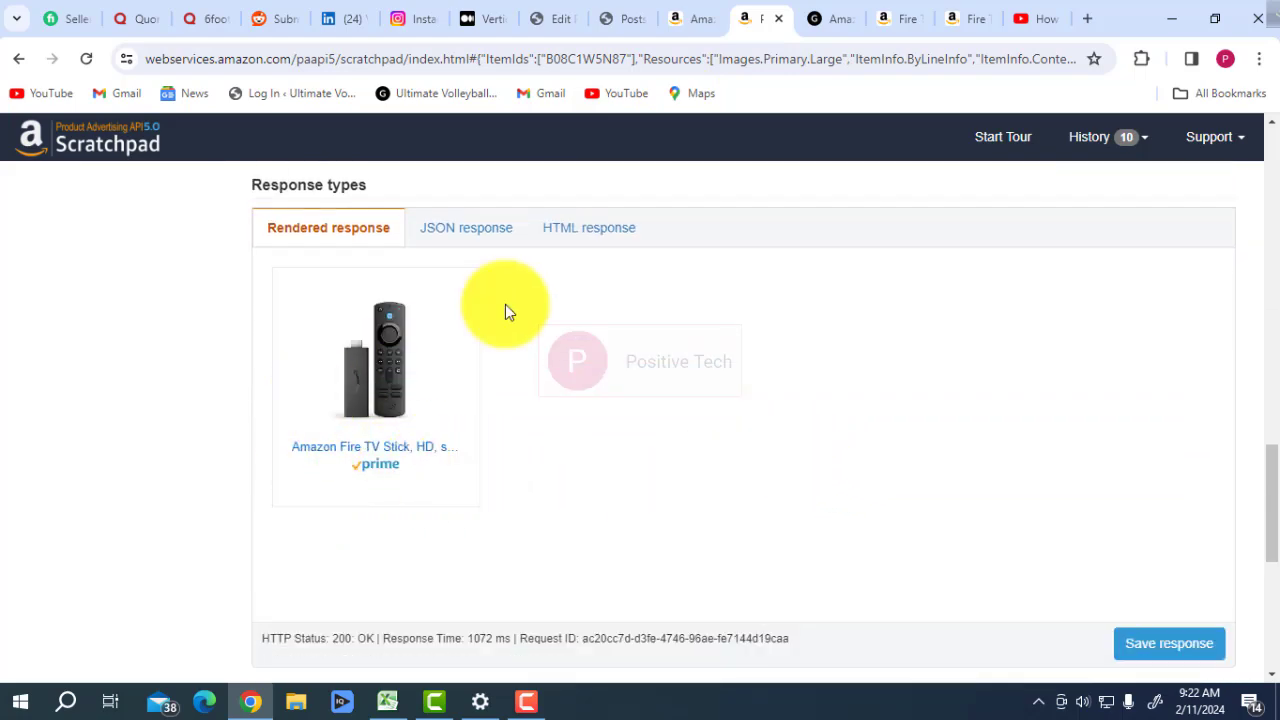
{"action": "left_click", "coordinate": [587, 235]}
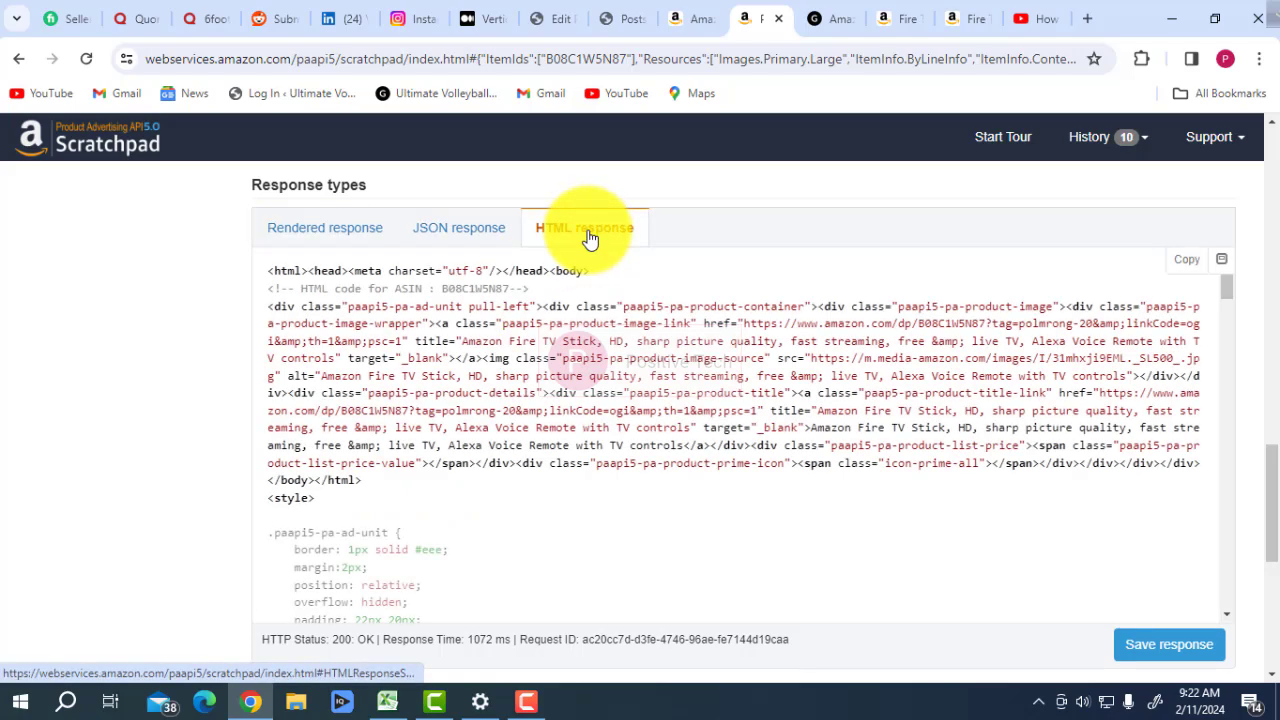
{"action": "left_click", "coordinate": [1187, 260]}
- Paste the copied HTML response into the post's empty Custom HTML block and preview the rendered product box
{"action": "left_click", "coordinate": [622, 18]}
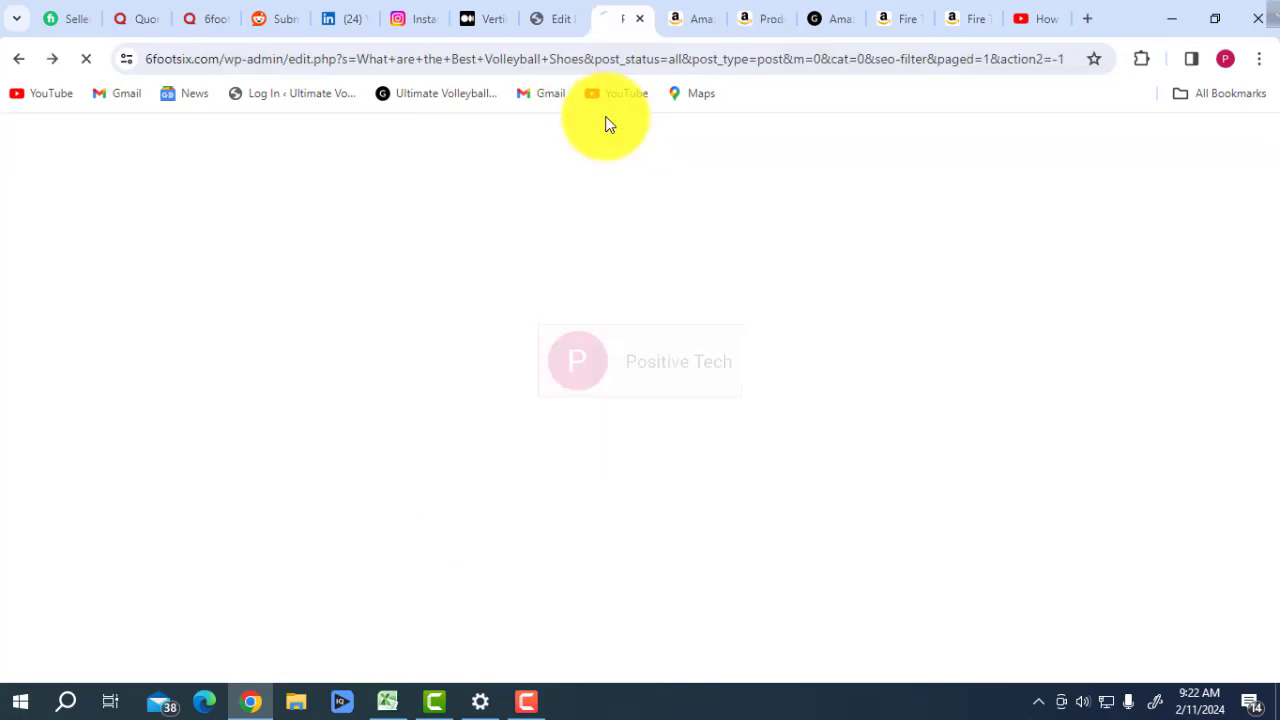
{"action": "left_click", "coordinate": [552, 20]}
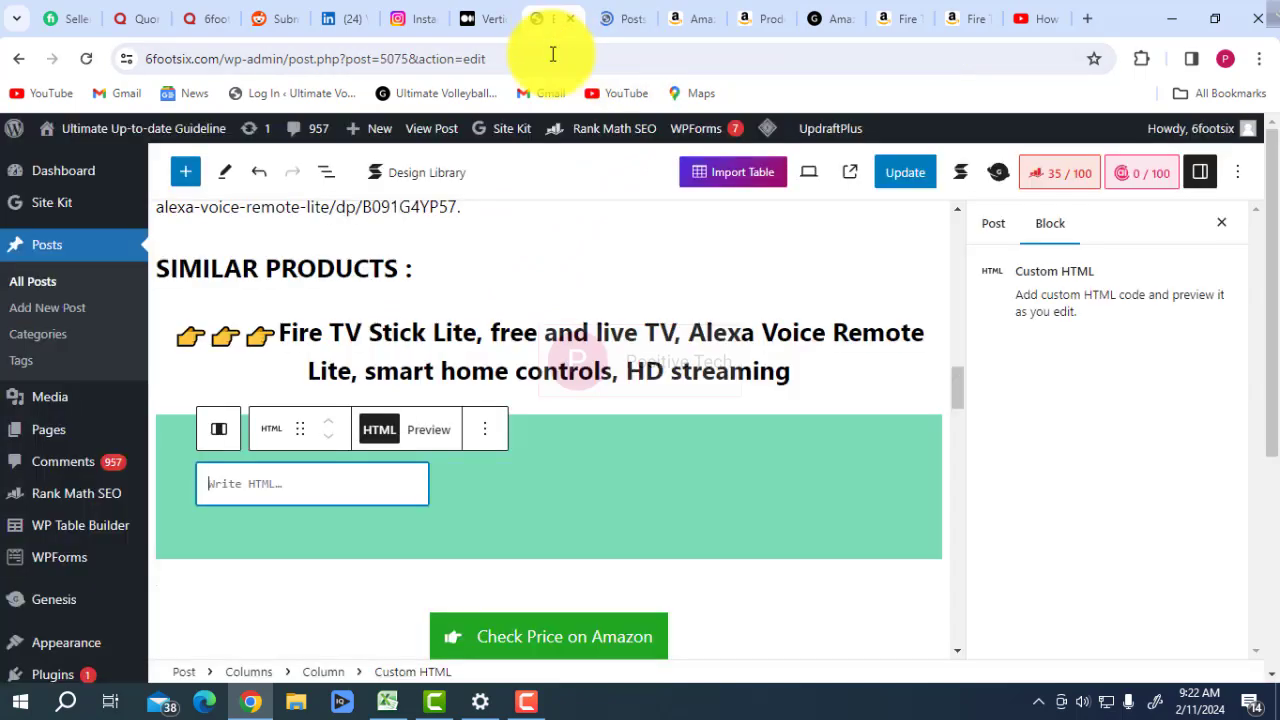
{"action": "left_click", "coordinate": [295, 495]}
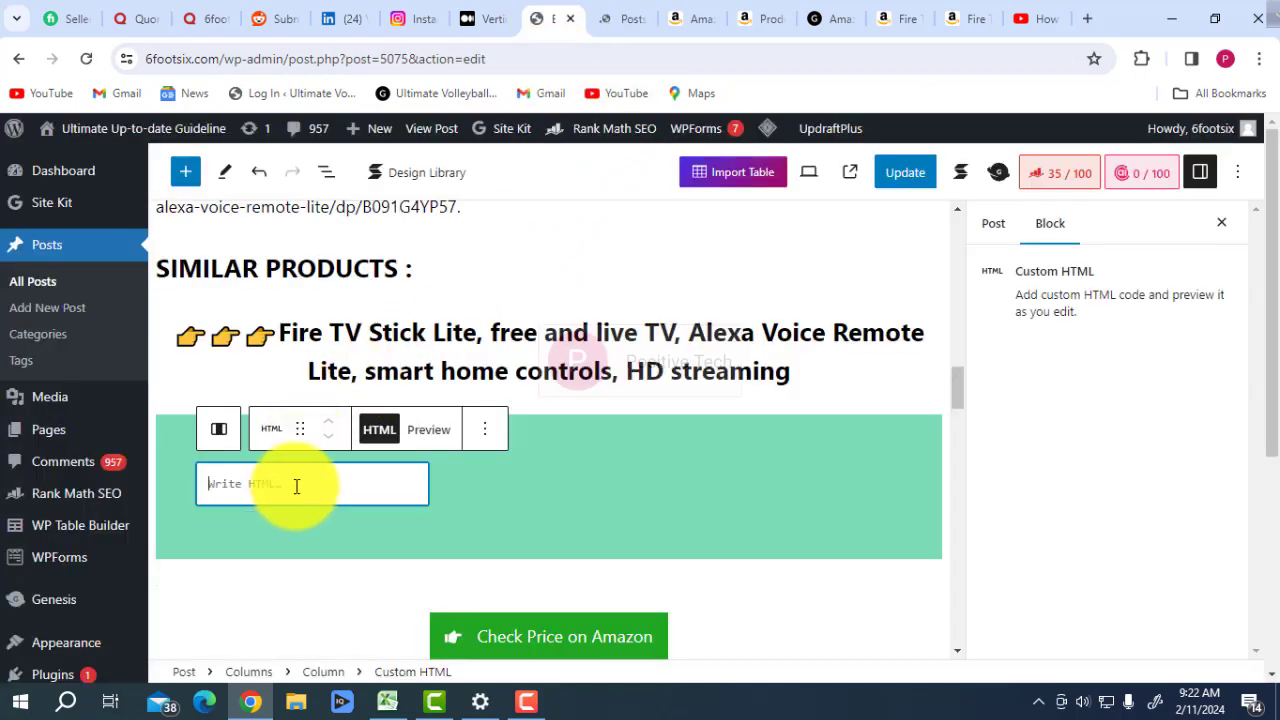
{"action": "key", "text": "ctrl+v"}
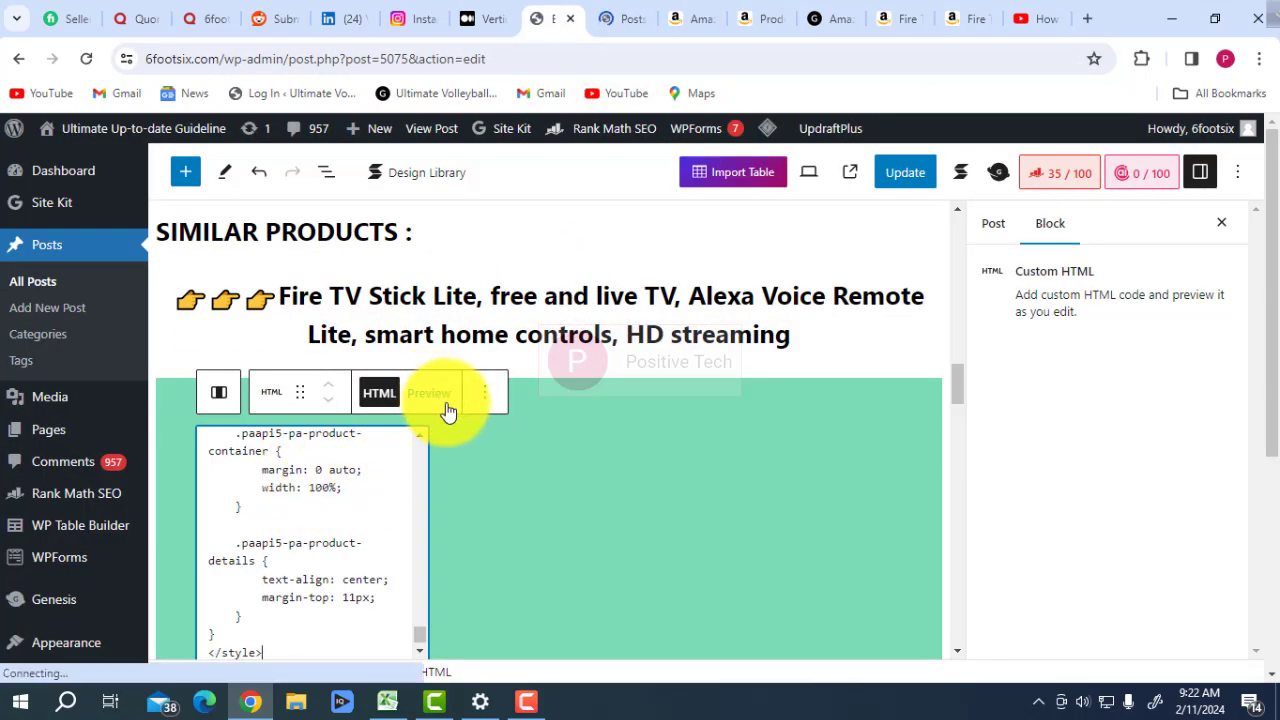
{"action": "left_click", "coordinate": [440, 398]}
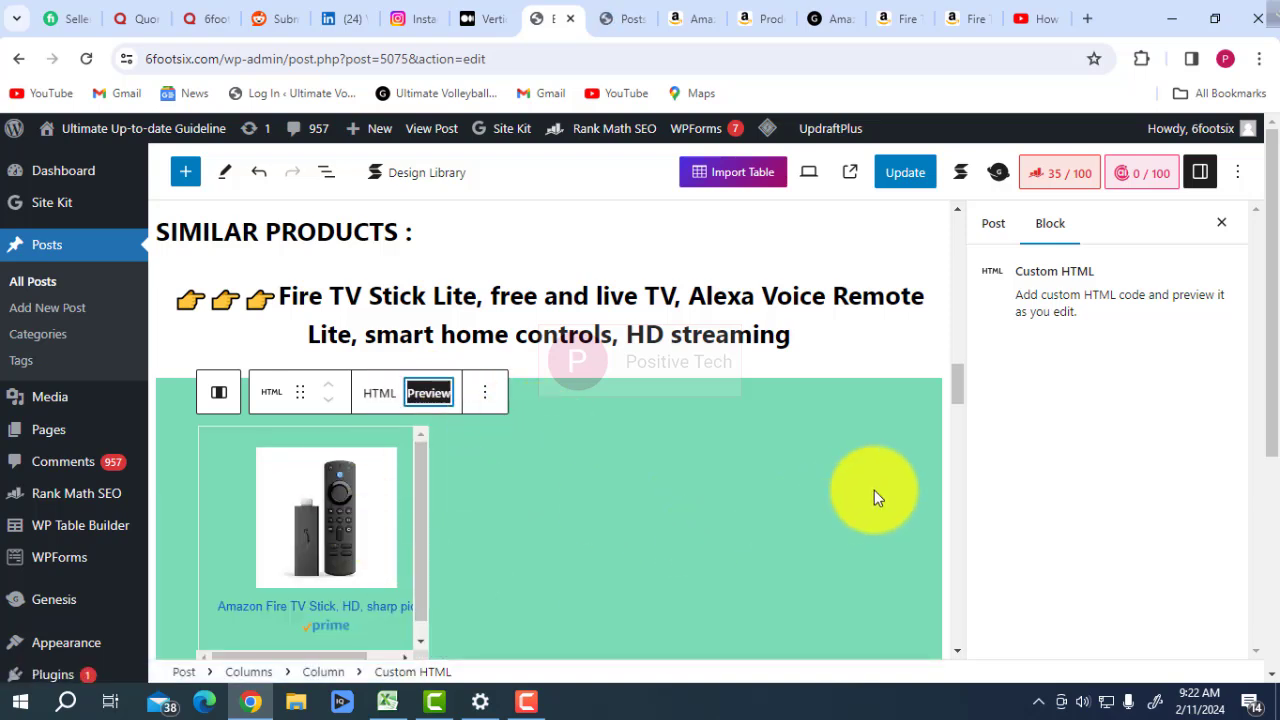
- Add a Paragraph block to the empty 66.66% column beside the product preview
{"action": "left_click_drag", "start_coordinate": [962, 380], "coordinate": [957, 382]}
{"action": "left_click", "coordinate": [645, 372]}
{"action": "left_click", "coordinate": [667, 360]}
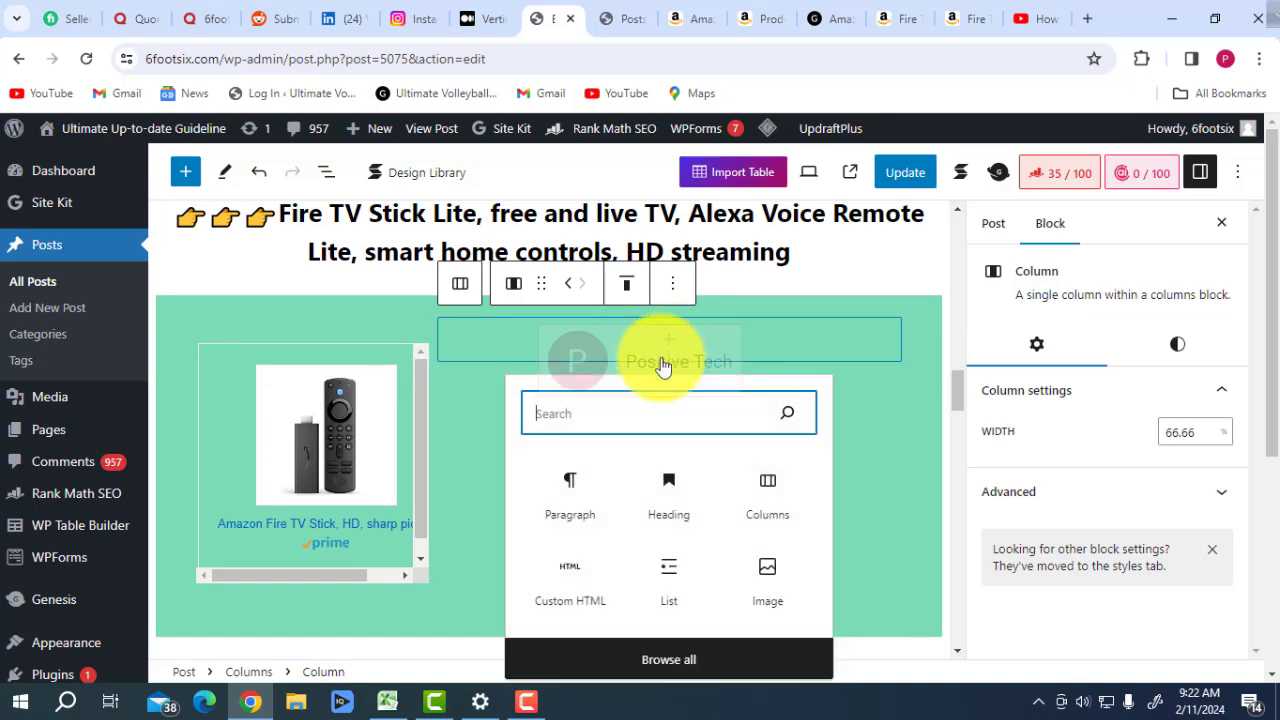
{"action": "left_click", "coordinate": [547, 510]}
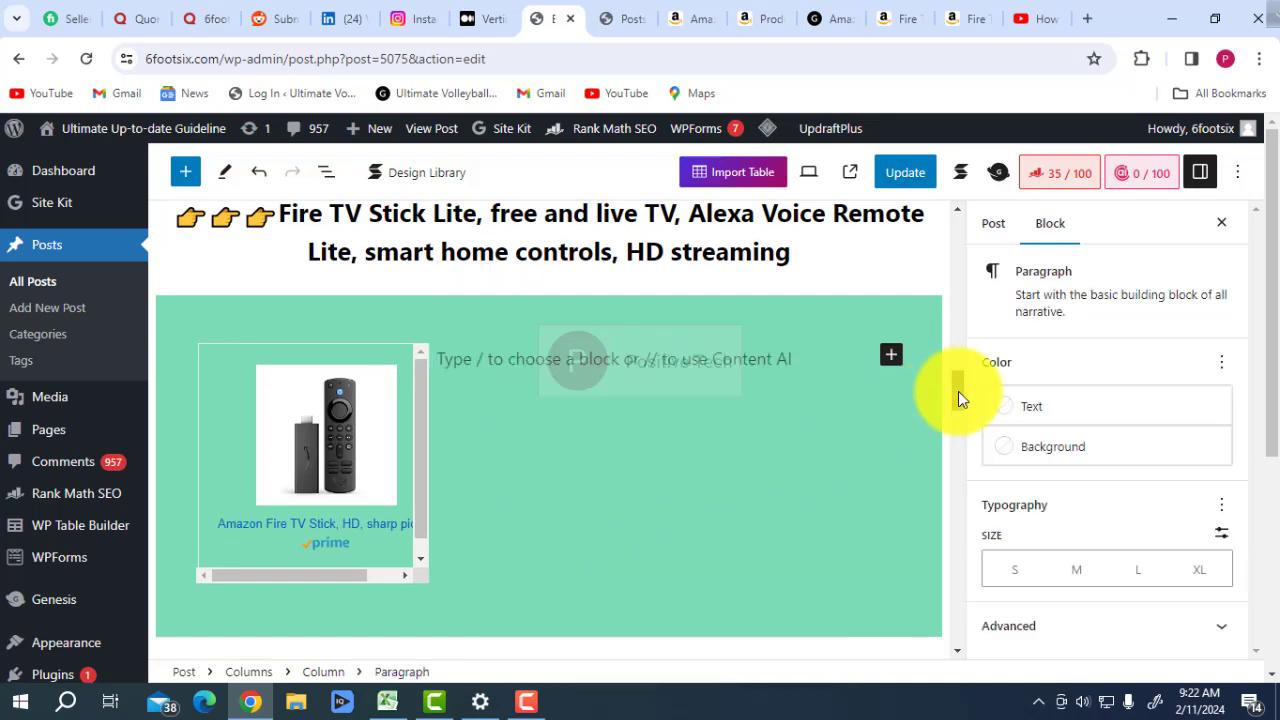
- Copy the heading text "Fire TV Stick Lite, free and live TV, Alexa Voice Remote Lite, smart home controls, HD streaming" into the empty paragraph
{"action": "left_click_drag", "start_coordinate": [958, 391], "coordinate": [959, 381]}
{"action": "left_click_drag", "start_coordinate": [280, 341], "coordinate": [752, 372]}
{"action": "right_click", "coordinate": [752, 372]}
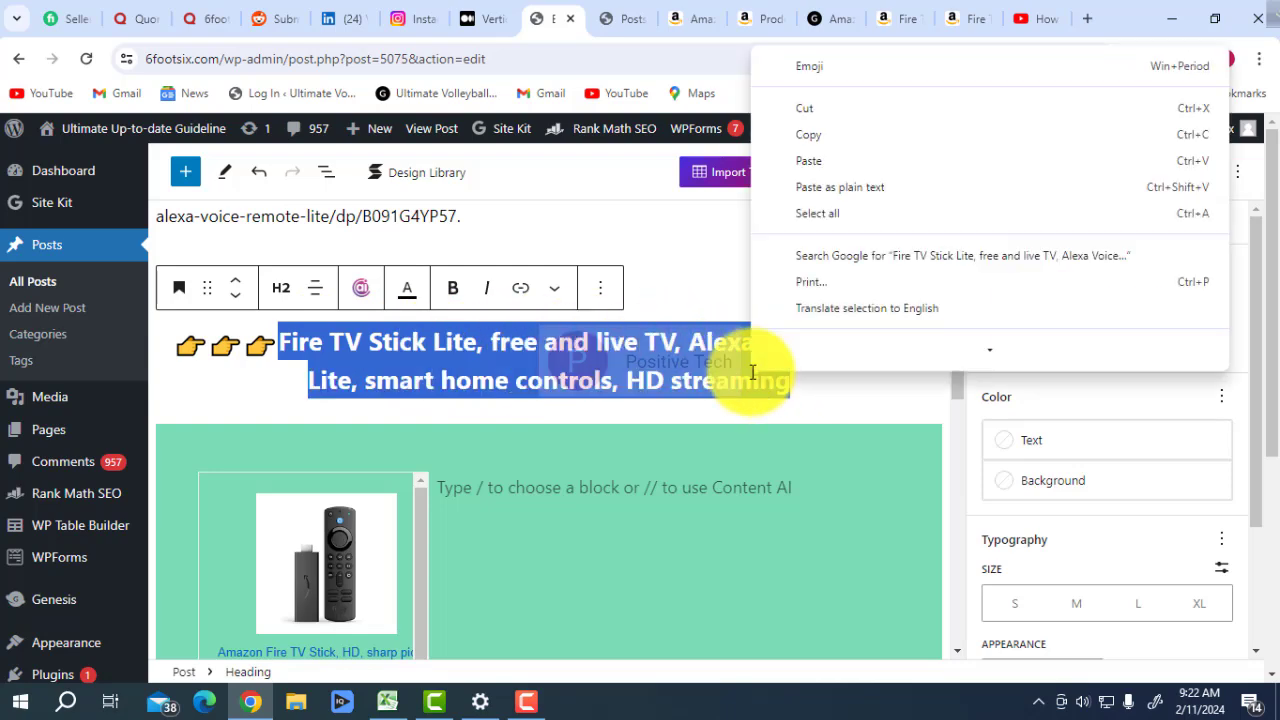
{"action": "left_click", "coordinate": [816, 145]}
{"action": "left_click", "coordinate": [598, 487]}
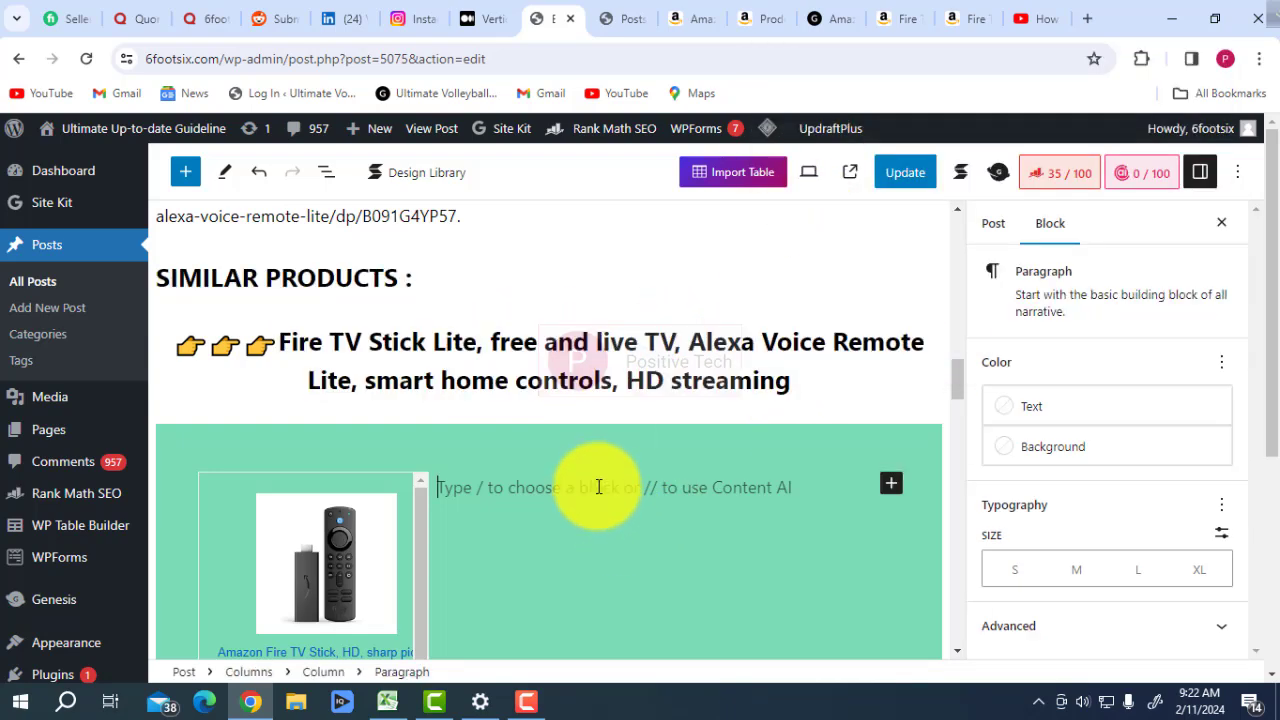
{"action": "key", "text": "ctrl+v"}
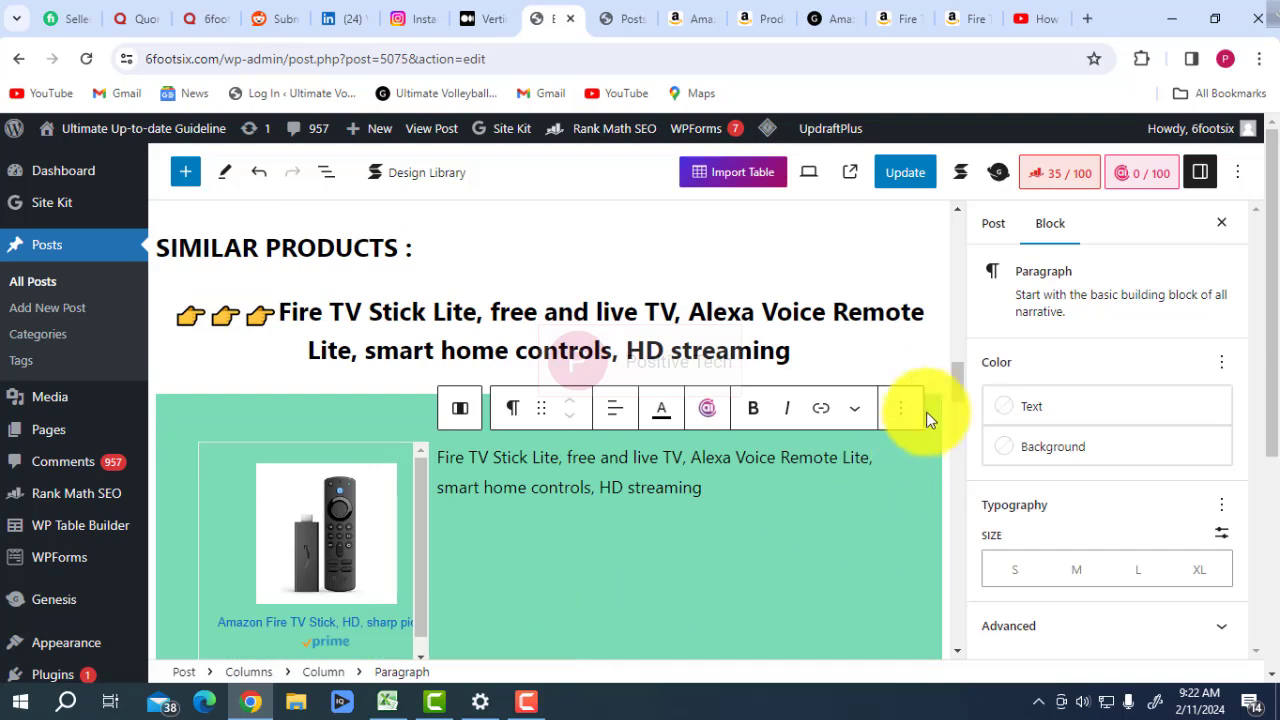
- Update the post and check the full width of the product preview in the Custom HTML block
{"action": "mouse_move", "coordinate": [955, 381]}
{"action": "left_mouse_down"}
{"action": "mouse_move", "coordinate": [954, 402]}
{"action": "mouse_move", "coordinate": [960, 387]}
{"action": "left_mouse_up"}
{"action": "left_click", "coordinate": [918, 178]}
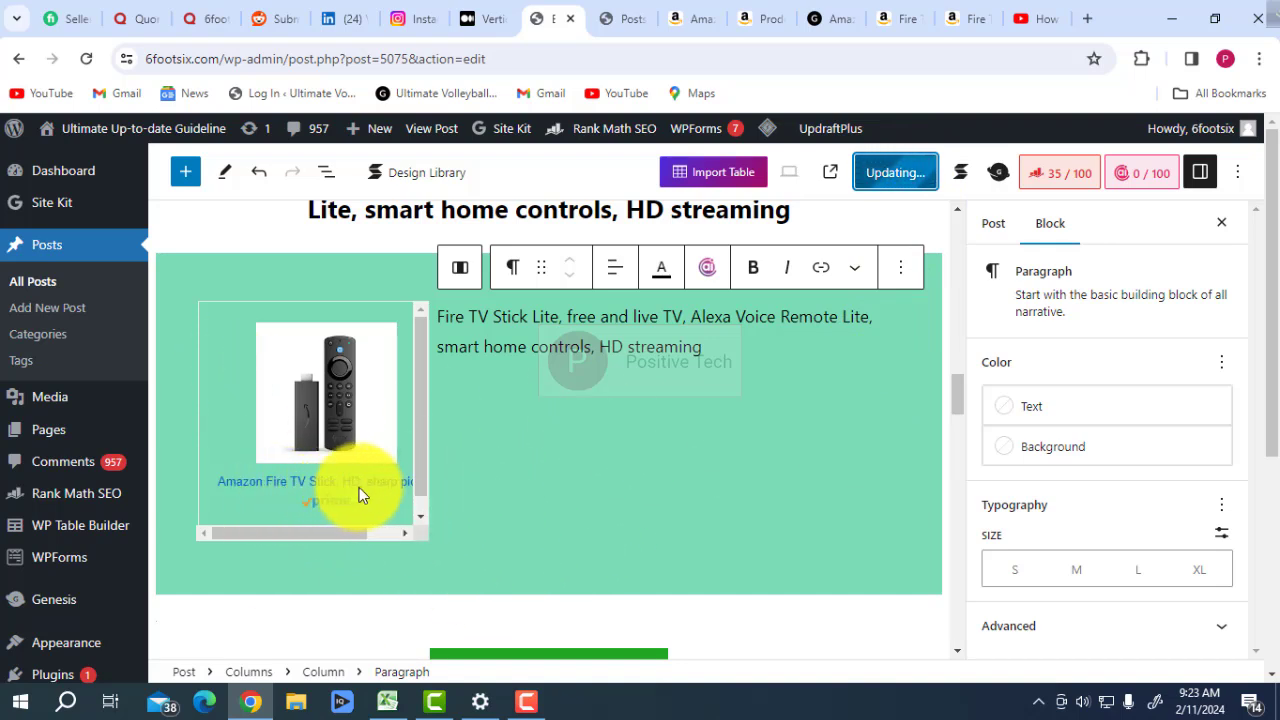
{"action": "left_click", "coordinate": [350, 528]}
{"action": "left_click_drag", "start_coordinate": [357, 534], "coordinate": [393, 534]}
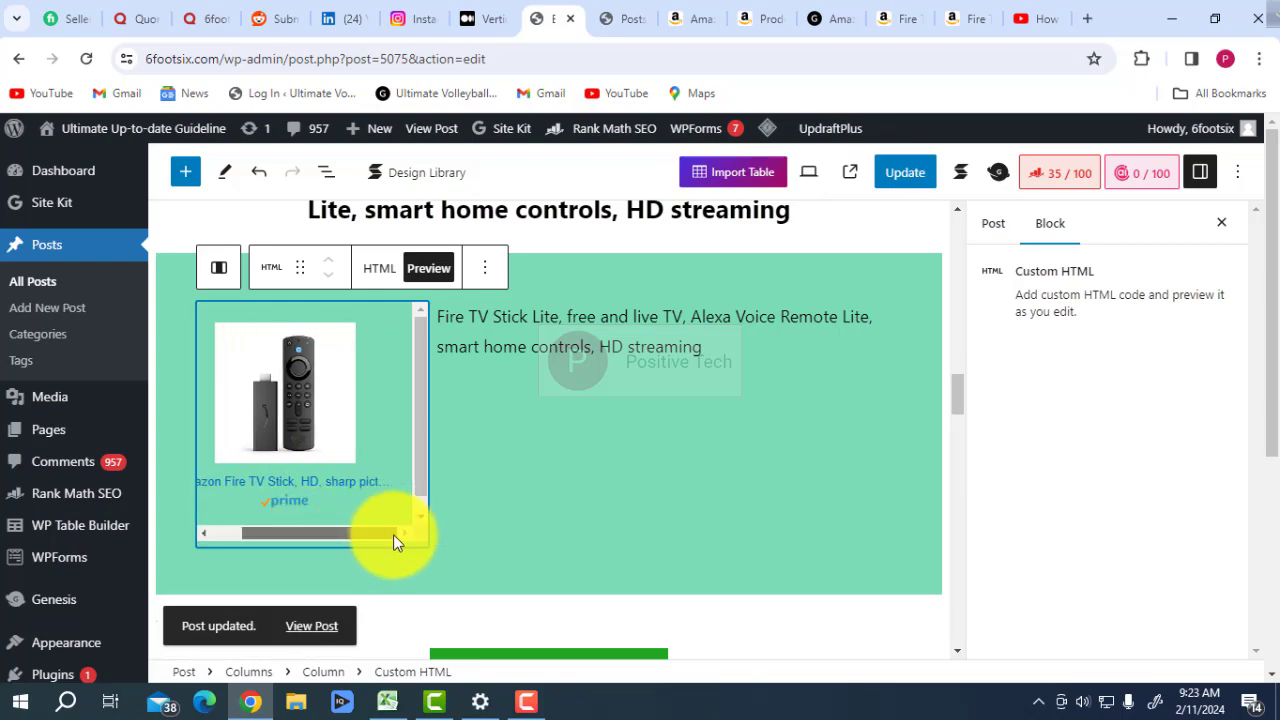
- Review the published Fire Stick post, the Scratchpad's HTML response, the Associates PA API page and the Fire TV Stick's Amazon product page
{"action": "left_click", "coordinate": [630, 20]}
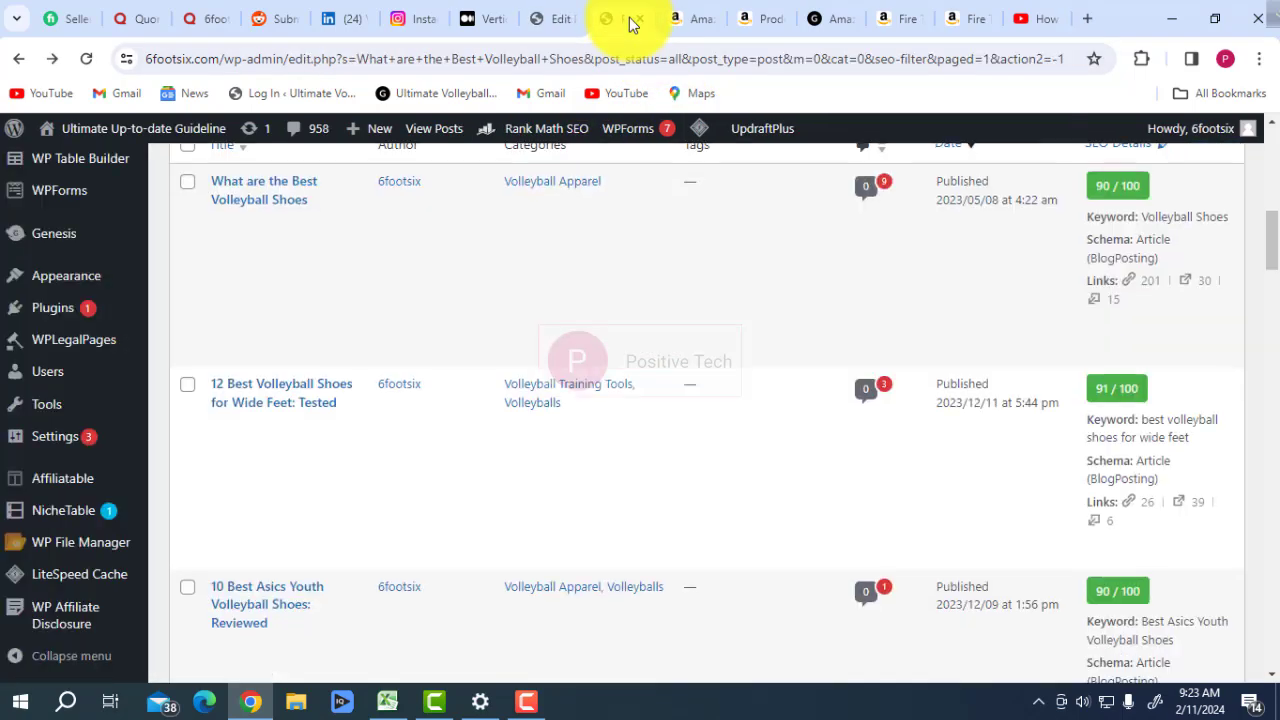
{"action": "left_click", "coordinate": [840, 20]}
{"action": "scroll", "coordinate": [1275, 288], "scroll_direction": "up", "scroll_amount": 2}
{"action": "mouse_move", "coordinate": [1277, 282]}
{"action": "left_mouse_down"}
{"action": "mouse_move", "coordinate": [1277, 267]}
{"action": "mouse_move", "coordinate": [1277, 296]}
{"action": "left_mouse_up"}
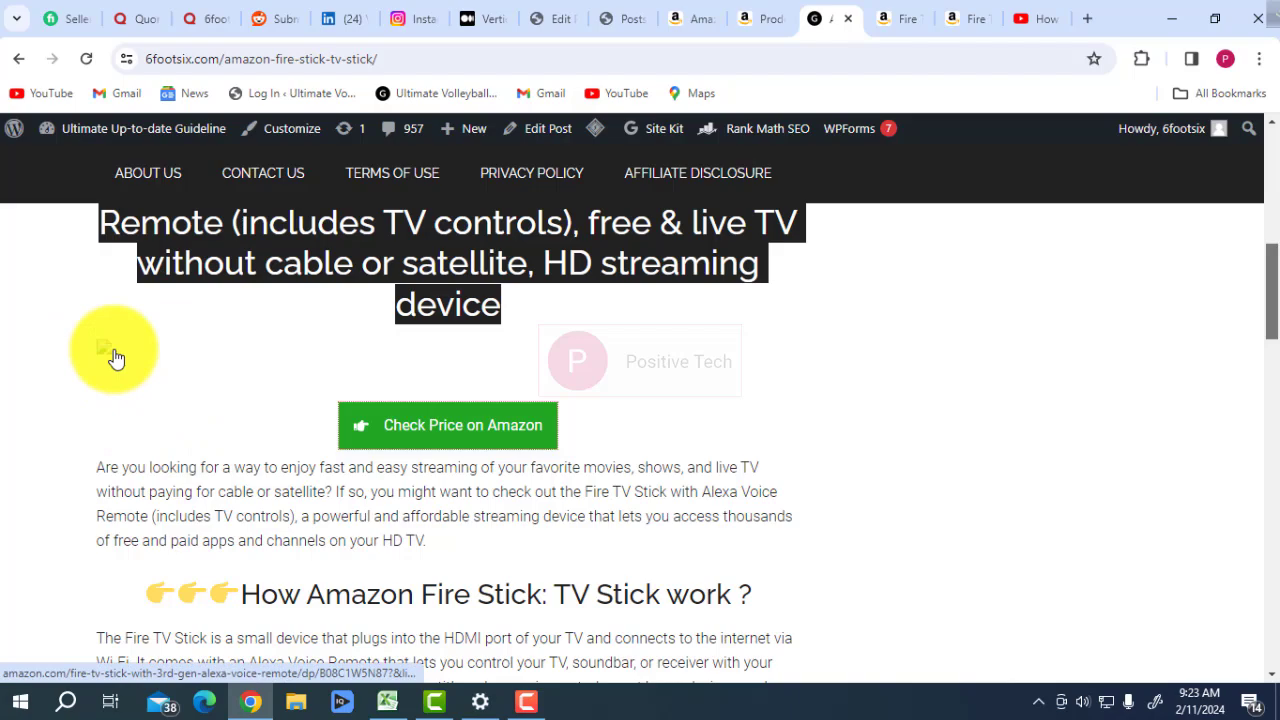
{"action": "left_click", "coordinate": [752, 18]}
{"action": "left_click_drag", "start_coordinate": [1272, 480], "coordinate": [1272, 412]}
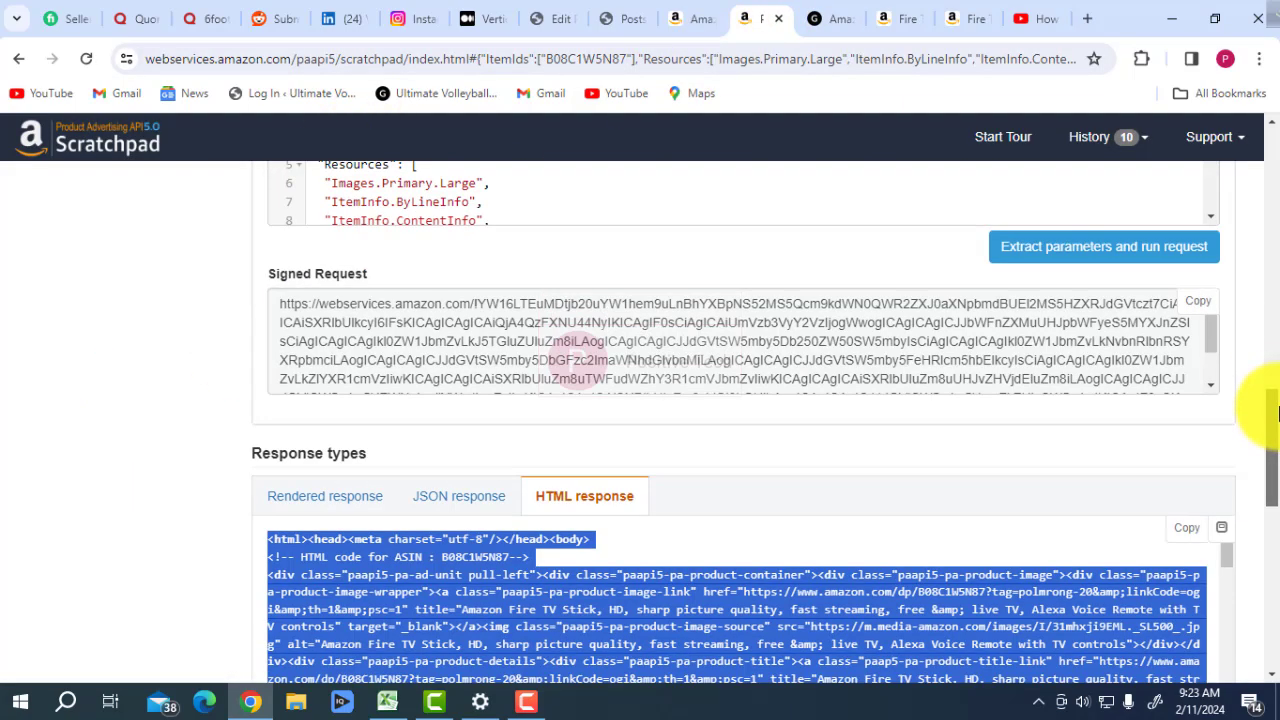
{"action": "left_click", "coordinate": [687, 28]}
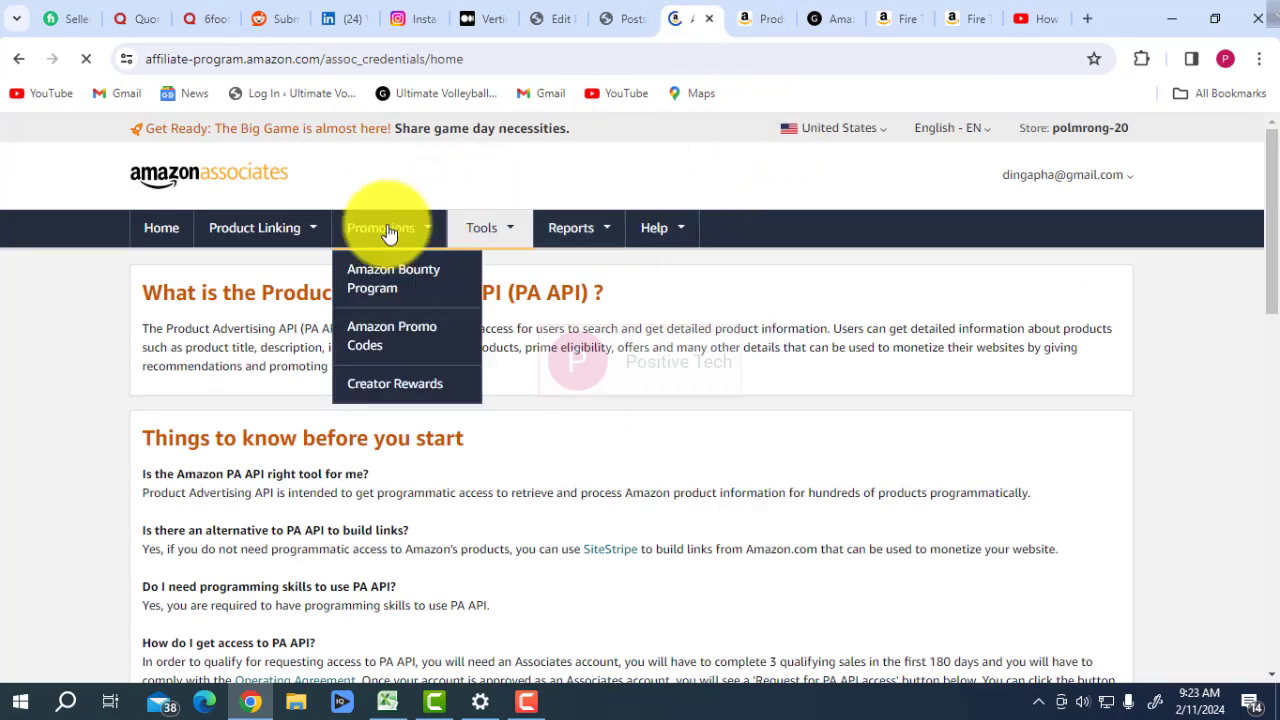
{"action": "mouse_move", "coordinate": [245, 245]}
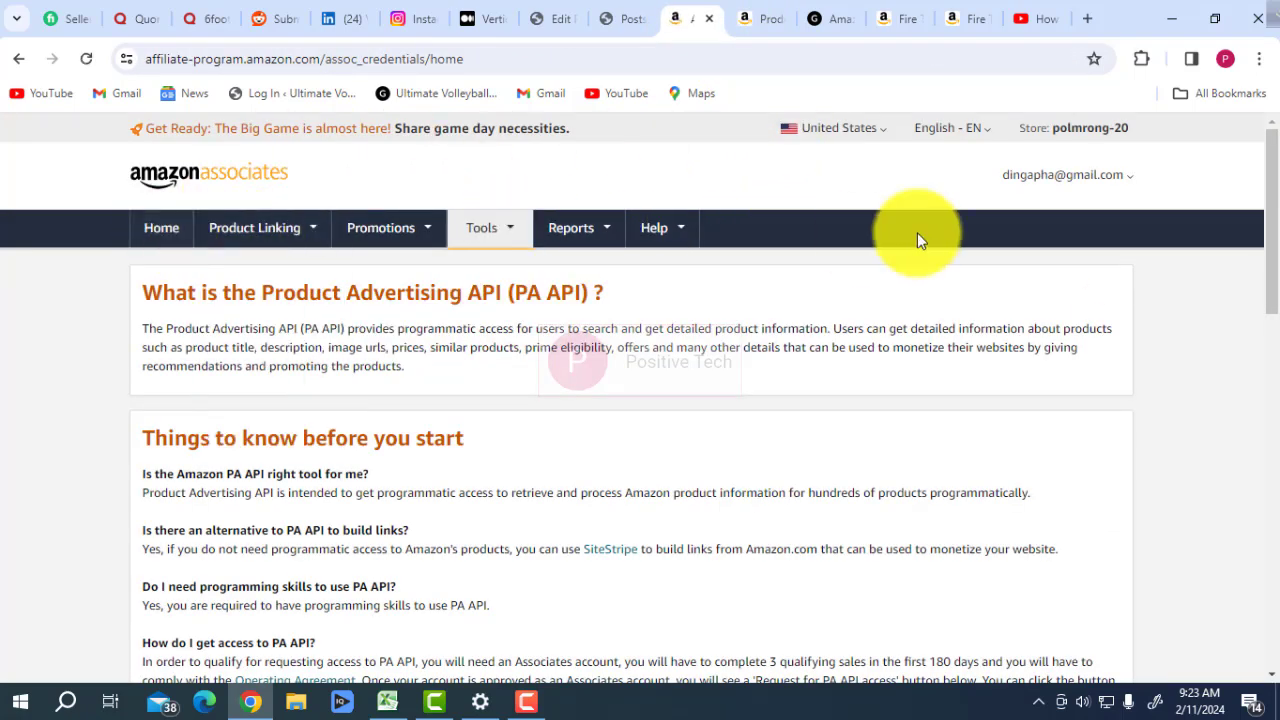
{"action": "left_click", "coordinate": [910, 21]}
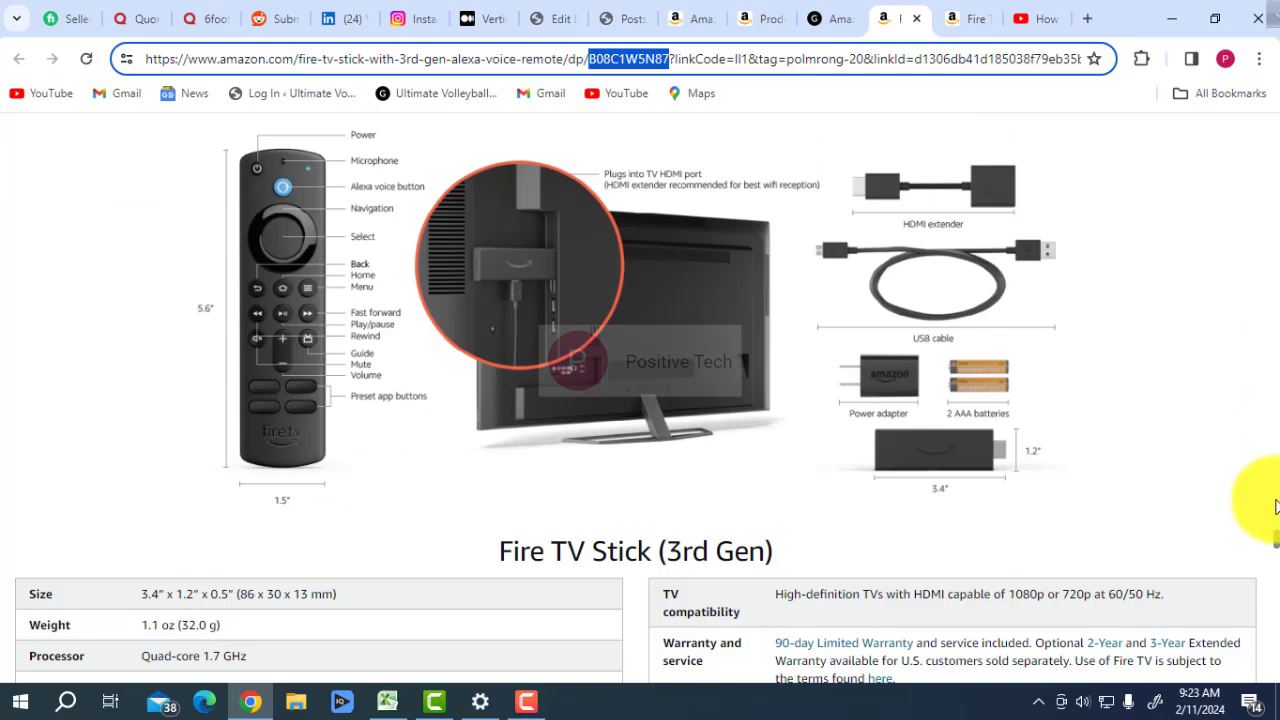
{"action": "left_click_drag", "start_coordinate": [1276, 540], "coordinate": [1266, 86]}
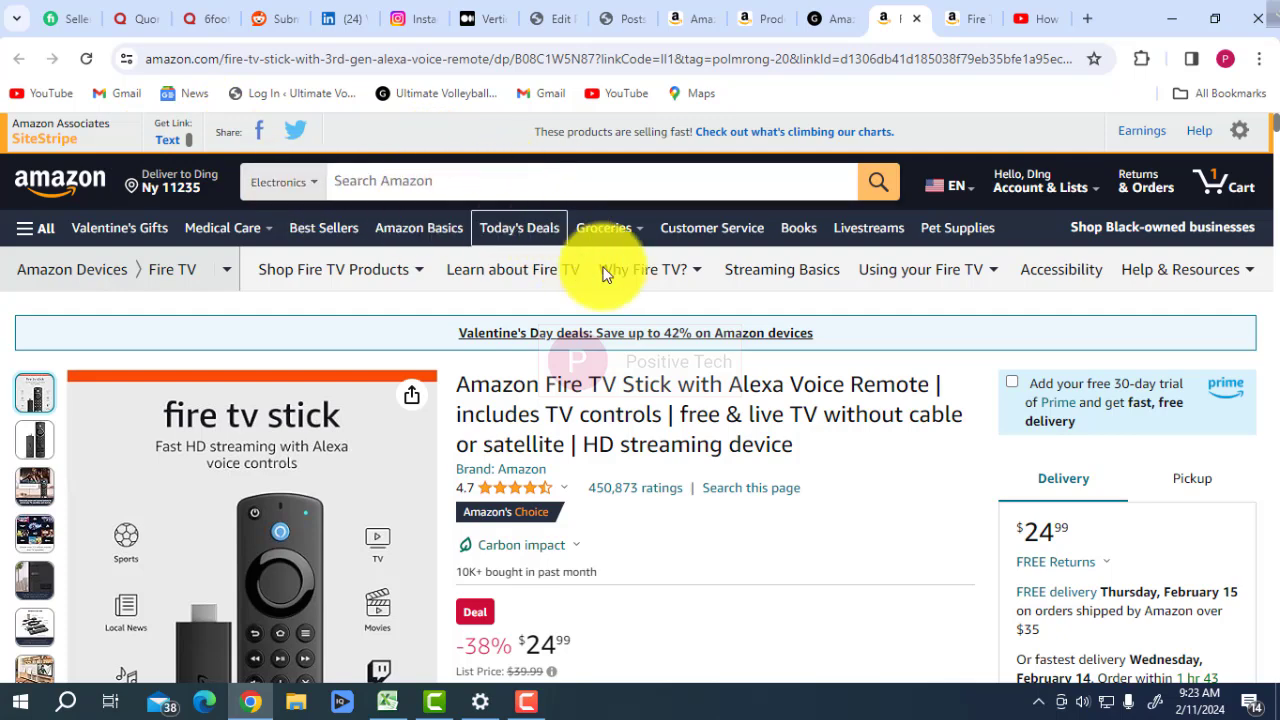
{"action": "mouse_move", "coordinate": [606, 270]}
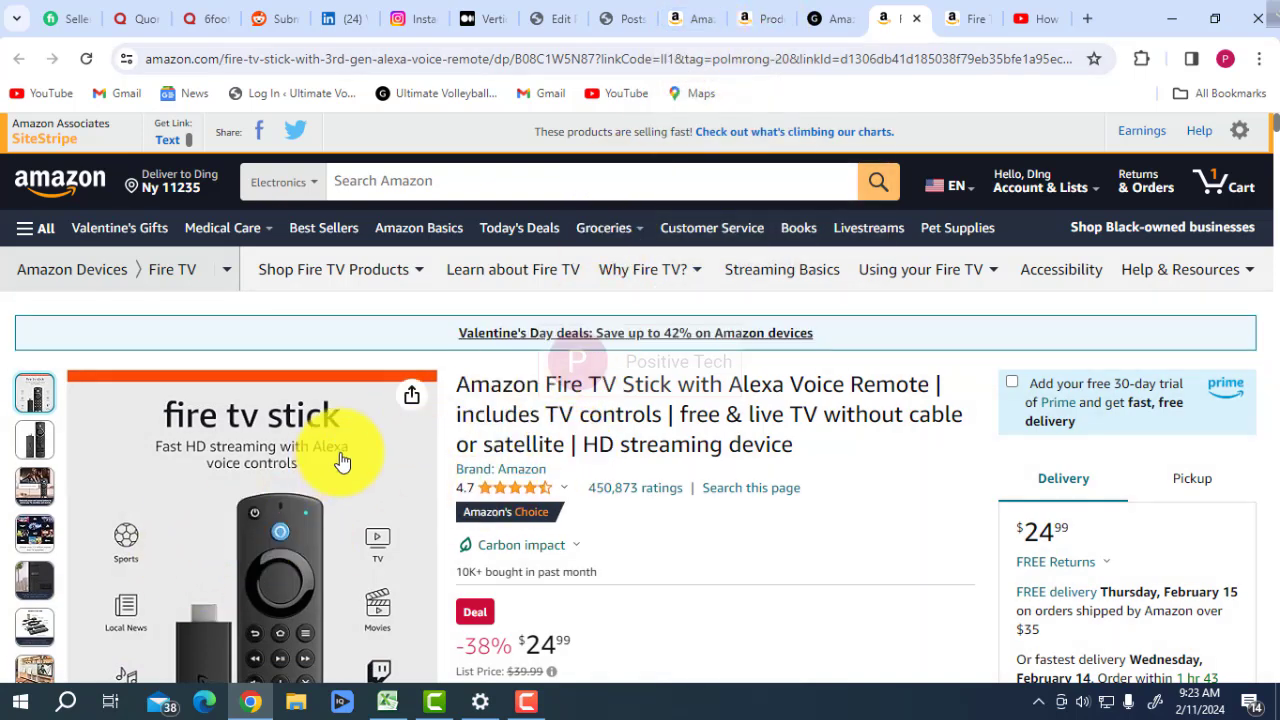
- Reload the published Fire Stick post and examine the product box and price buttons in its SIMILAR PRODUCTS section
{"action": "left_click", "coordinate": [818, 20]}
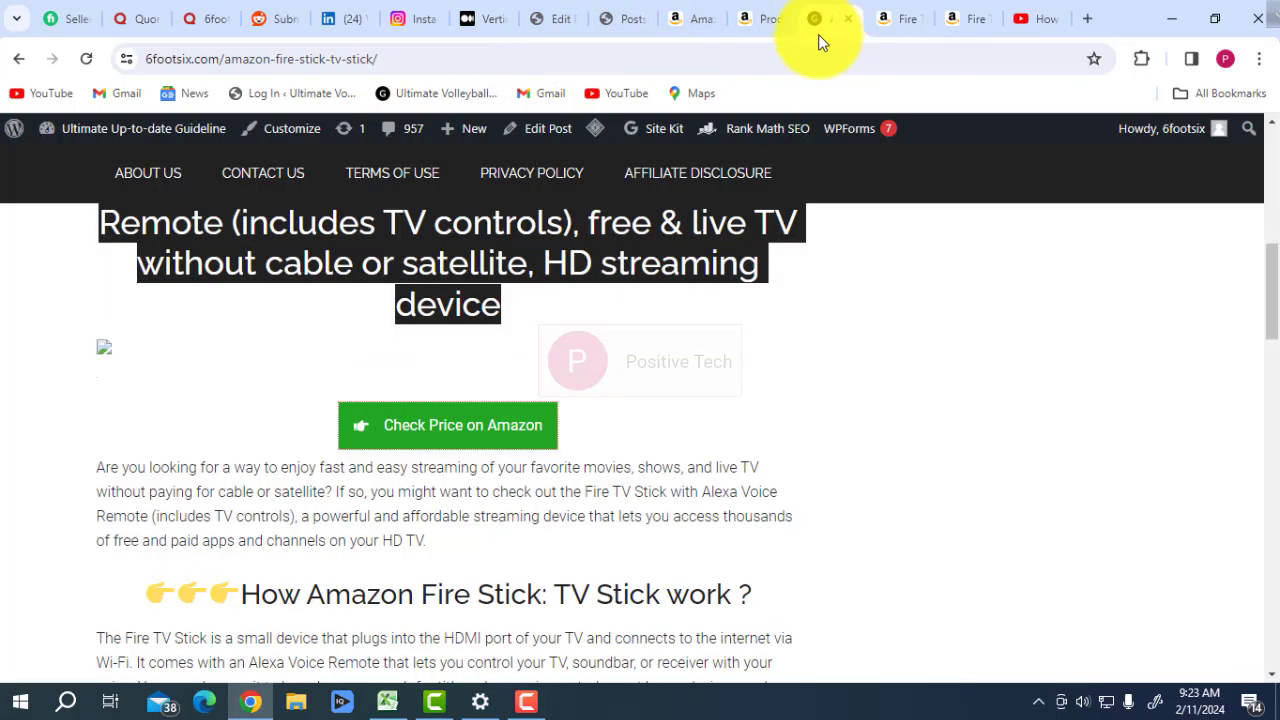
{"action": "left_click", "coordinate": [86, 60]}
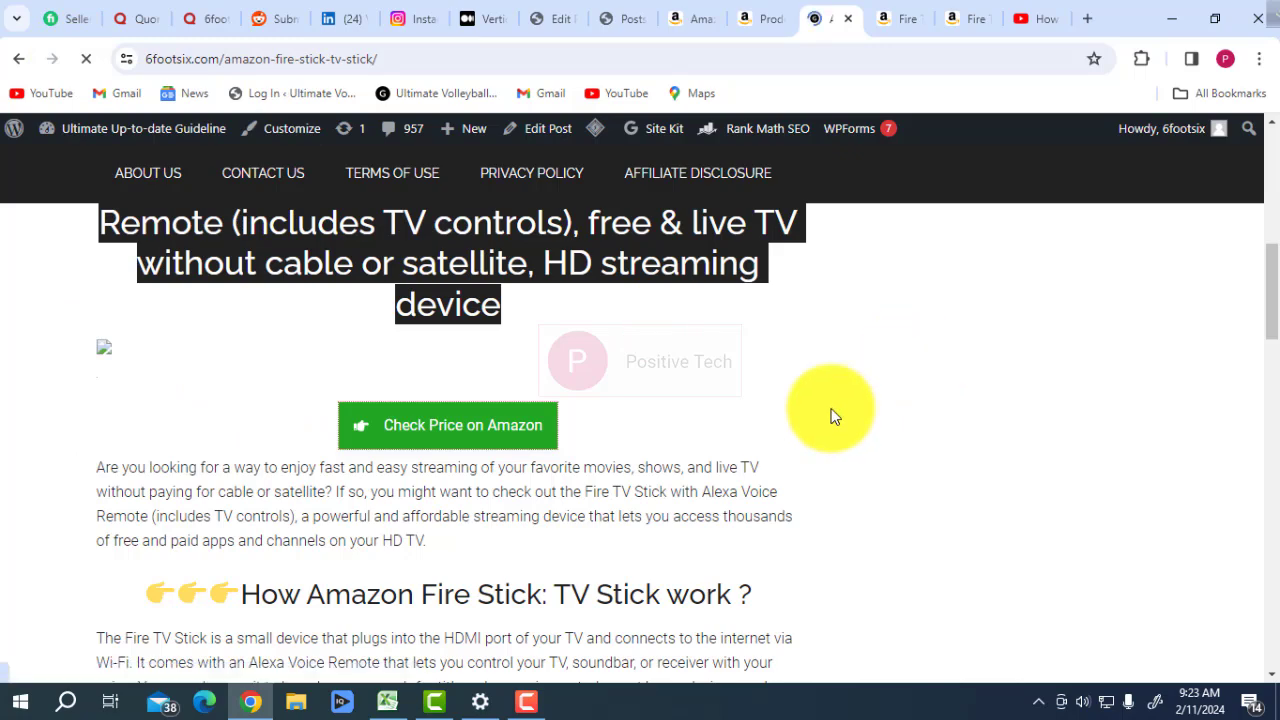
{"action": "scroll", "coordinate": [828, 405], "scroll_direction": "down", "scroll_amount": 3}
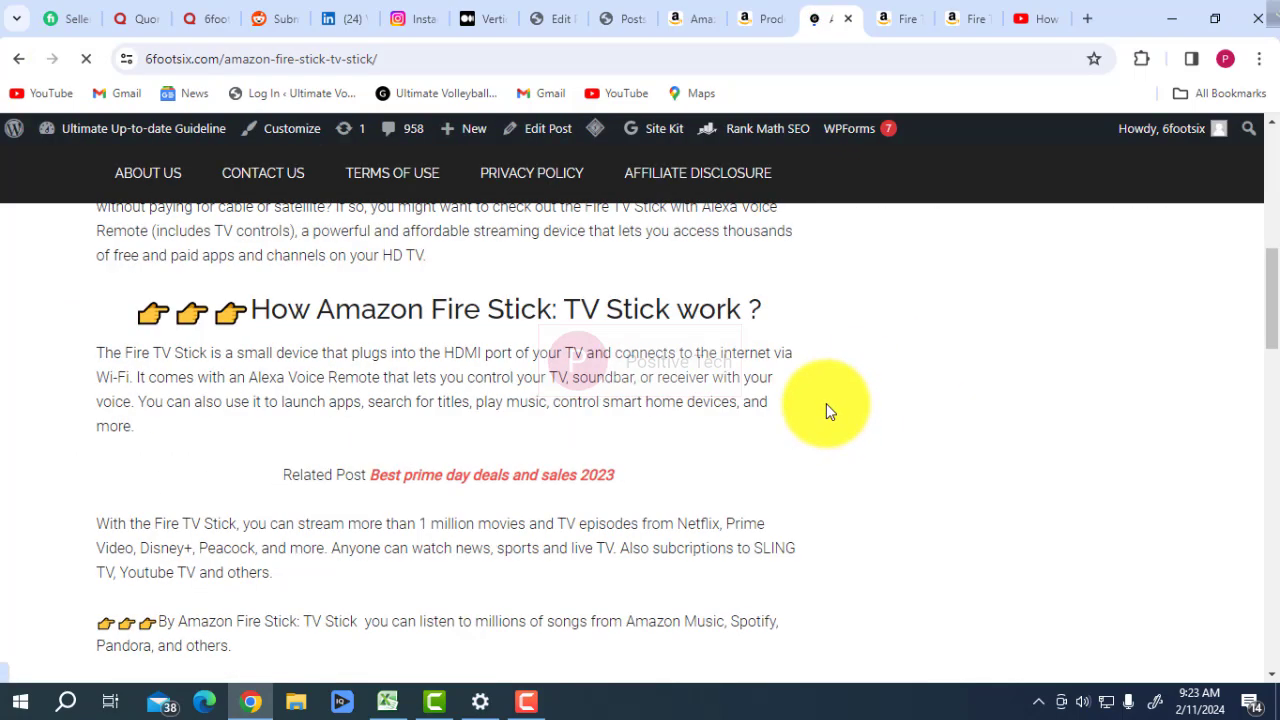
{"action": "left_click_drag", "start_coordinate": [1276, 310], "coordinate": [1277, 486]}
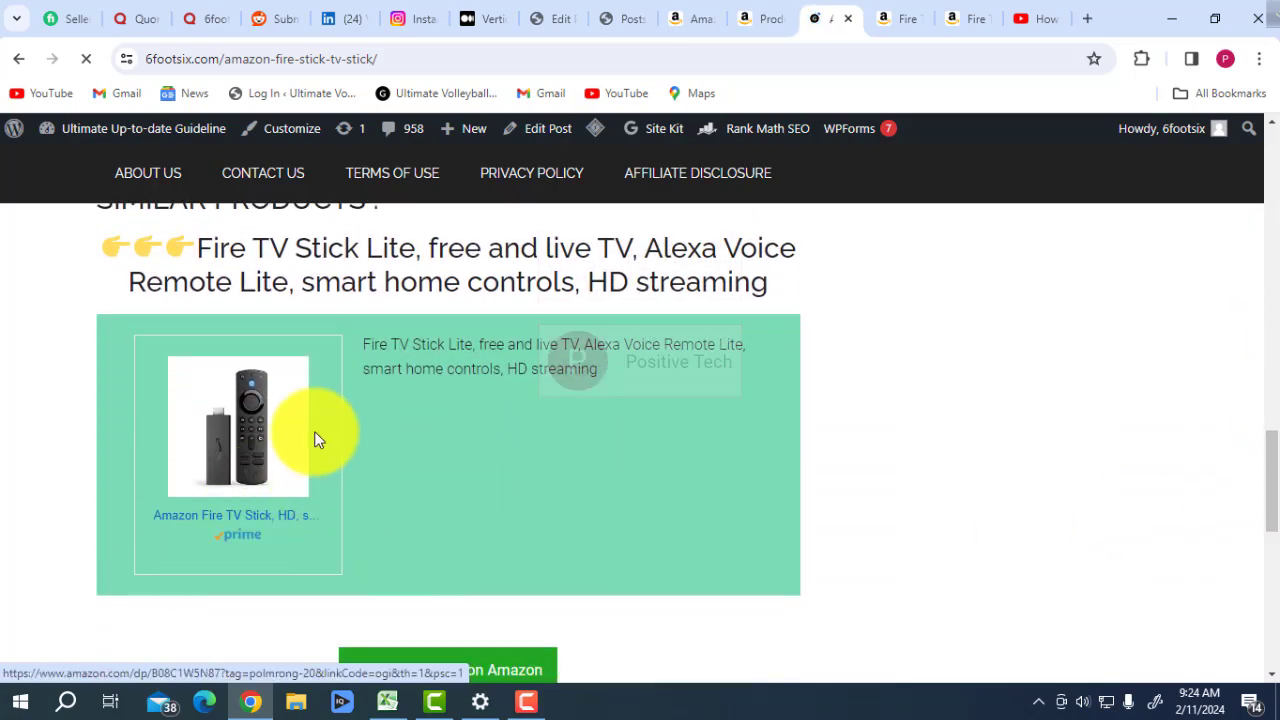
{"action": "left_click_drag", "start_coordinate": [1264, 490], "coordinate": [1264, 543]}
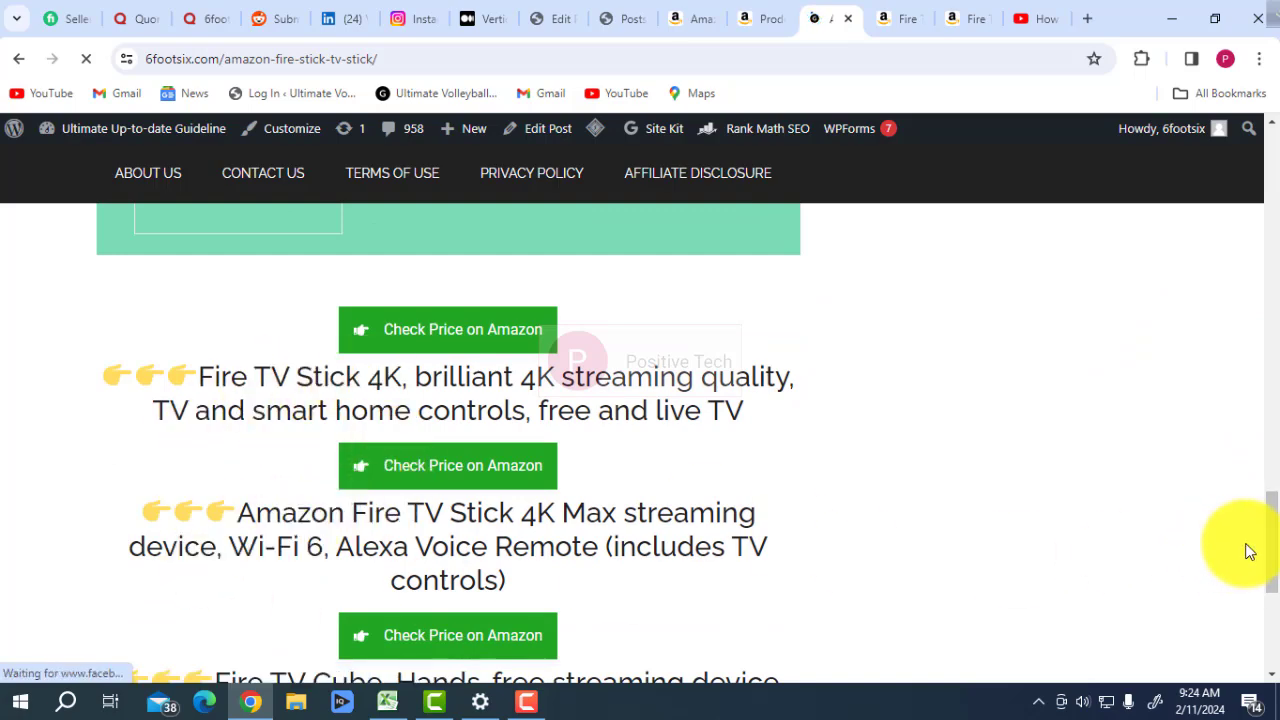
{"action": "scroll", "coordinate": [1257, 543], "scroll_direction": "down", "scroll_amount": 2}
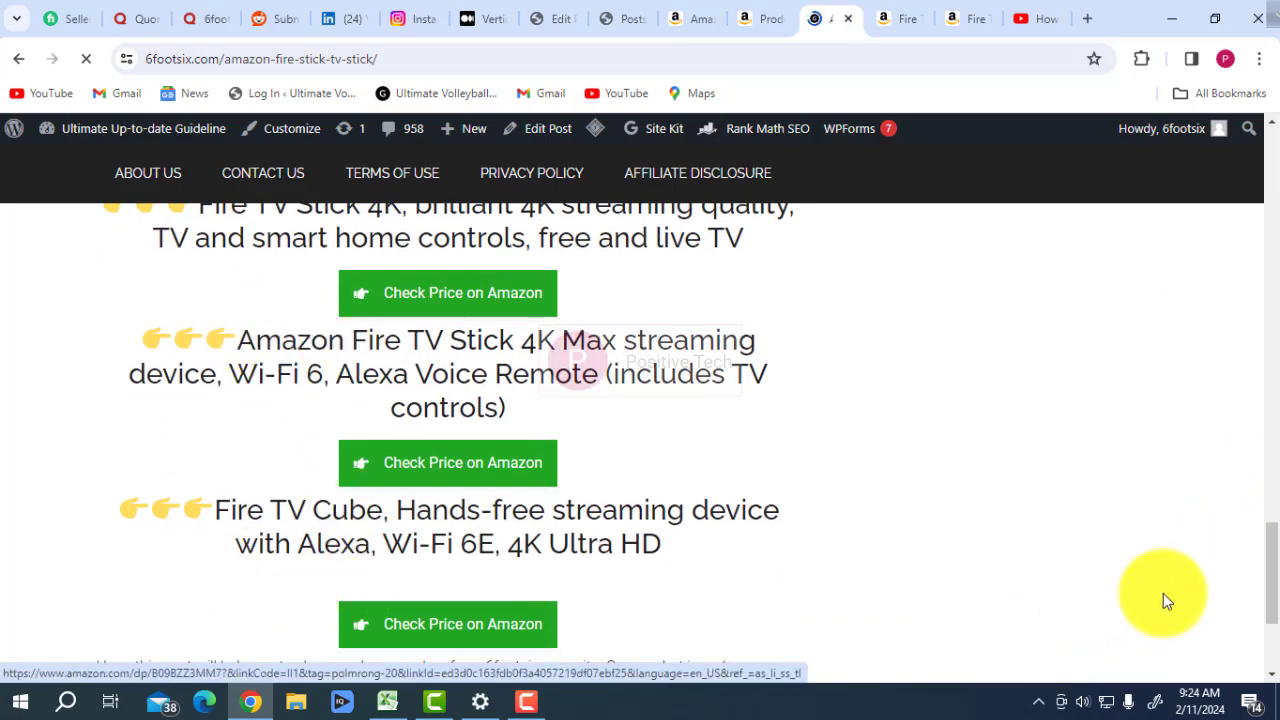
{"action": "scroll", "coordinate": [1268, 615], "scroll_direction": "down", "scroll_amount": 2}
{"action": "left_click_drag", "start_coordinate": [1276, 640], "coordinate": [1277, 505]}
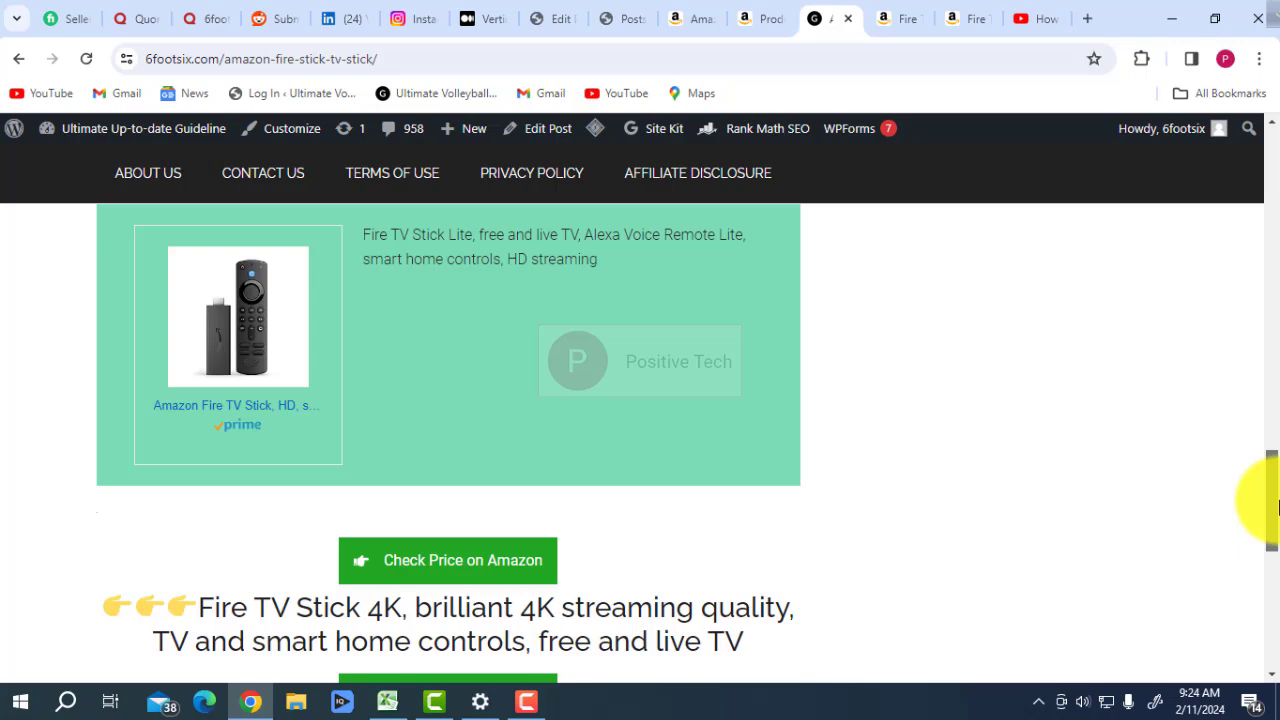
{"action": "left_click_drag", "start_coordinate": [1277, 508], "coordinate": [1252, 536]}
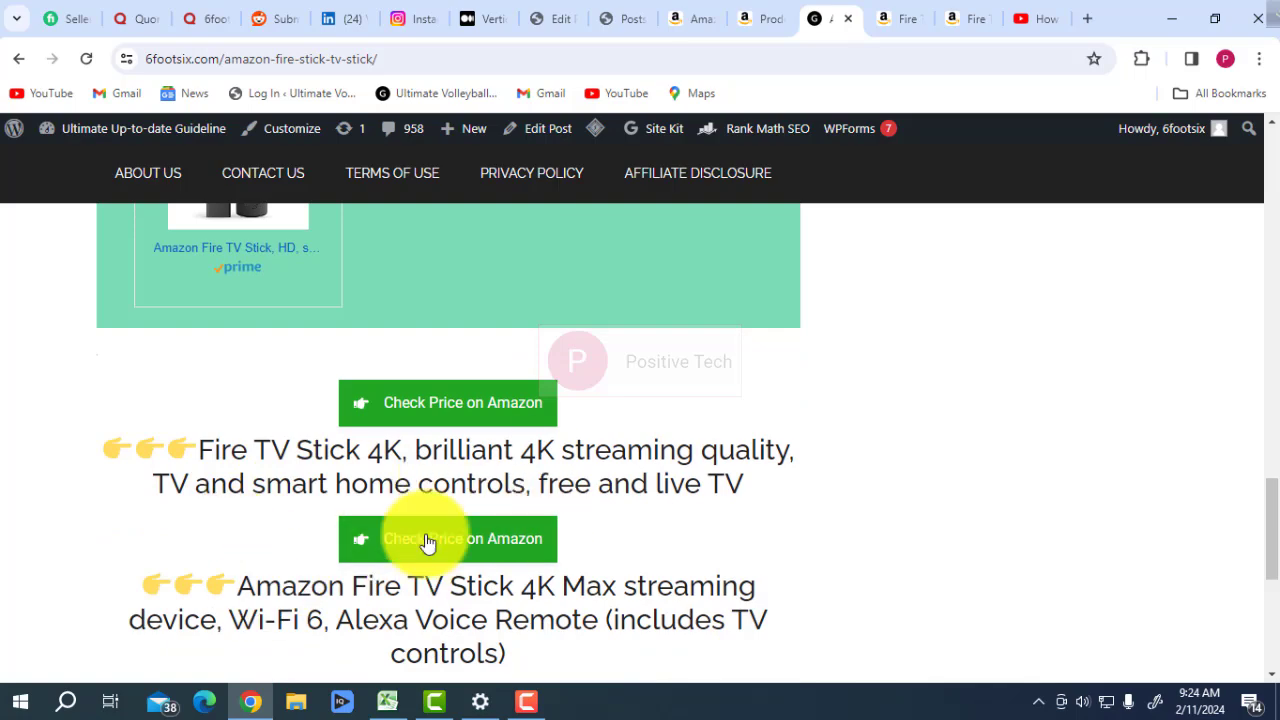
{"action": "left_click", "coordinate": [1274, 472]}
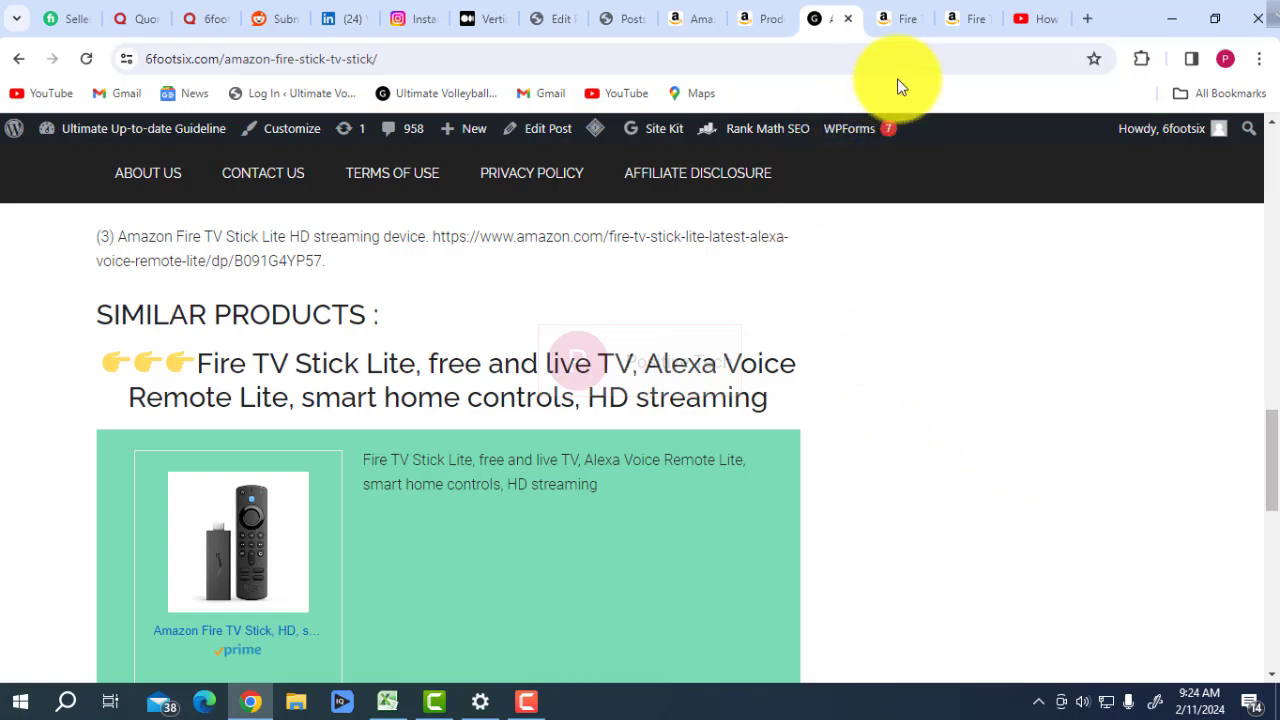
- Examine the second open Fire TV Stick product page on Amazon and locate the ASIN in its web address
{"action": "left_click", "coordinate": [968, 20]}
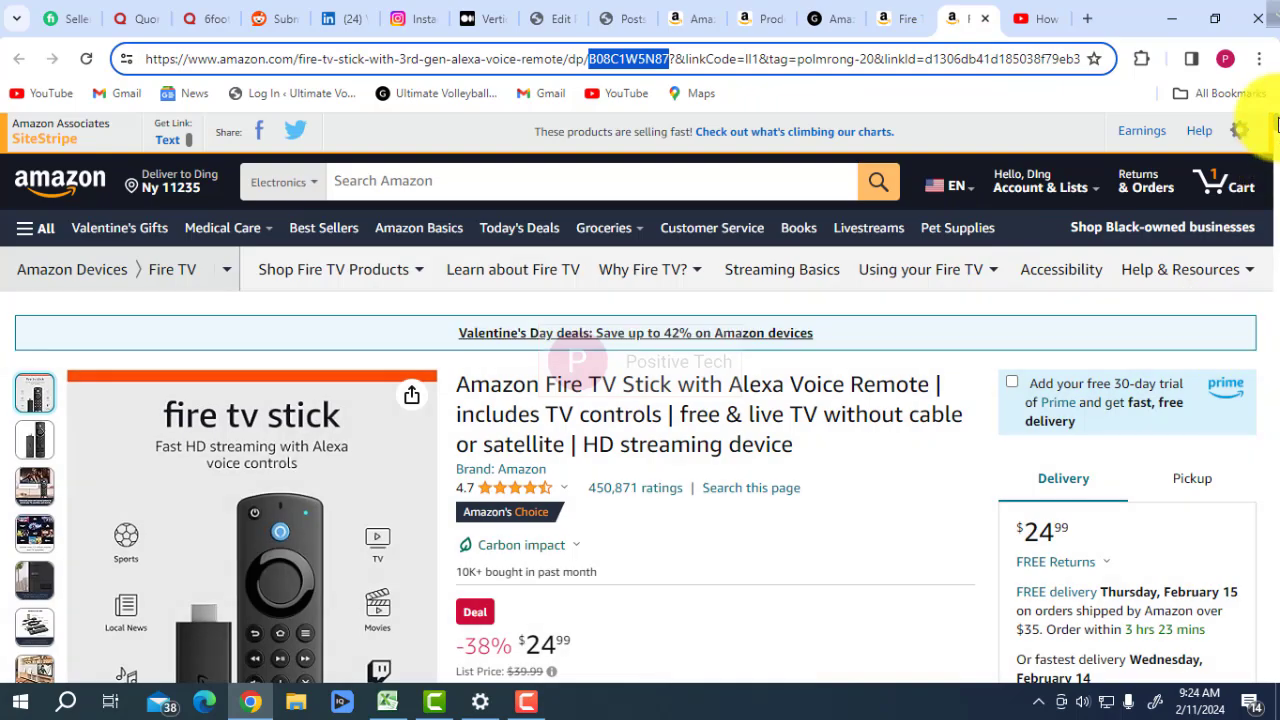
{"action": "left_click", "coordinate": [1276, 228]}
{"action": "left_click_drag", "start_coordinate": [1276, 228], "coordinate": [1276, 466]}
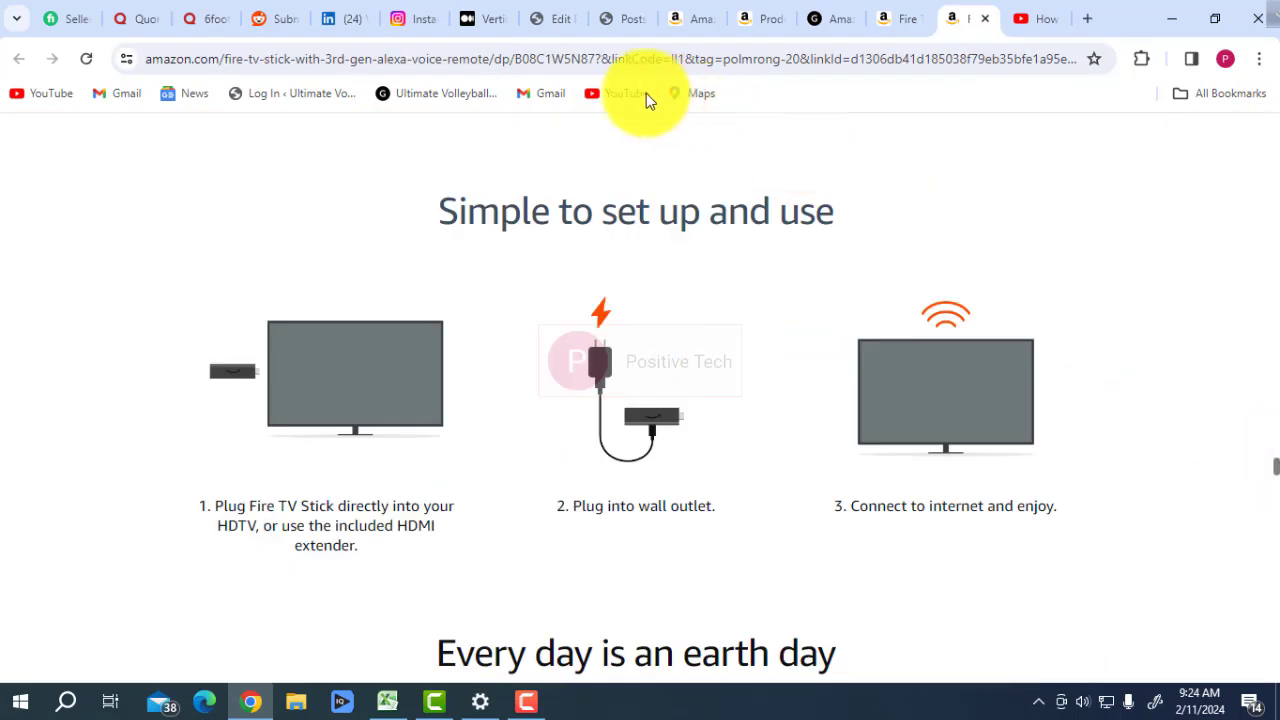
{"action": "left_click", "coordinate": [531, 62]}
{"action": "left_click", "coordinate": [522, 62]}
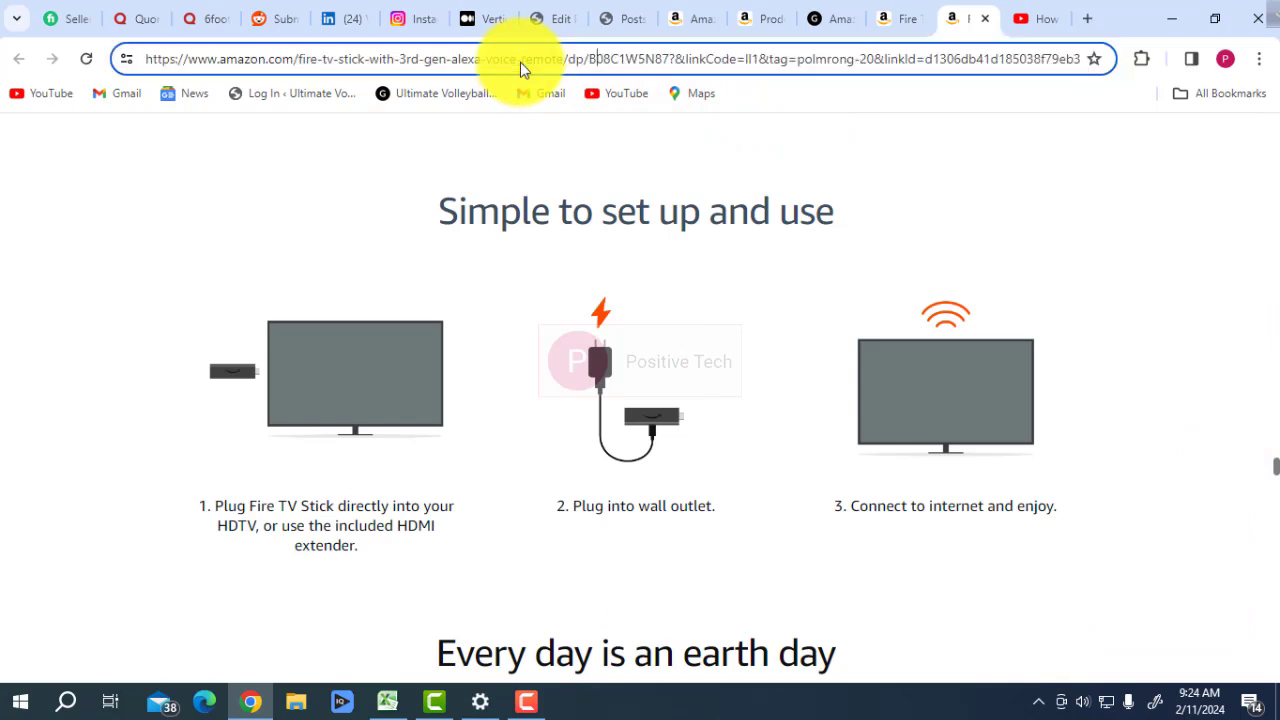